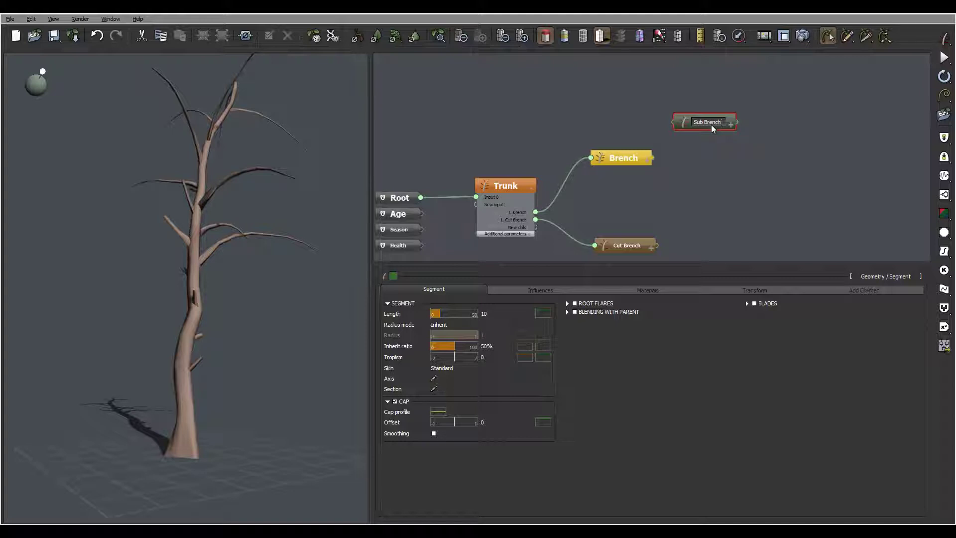
- Colour the Sub Brench node red and connect it as a child of the Brench node
click(394, 275)
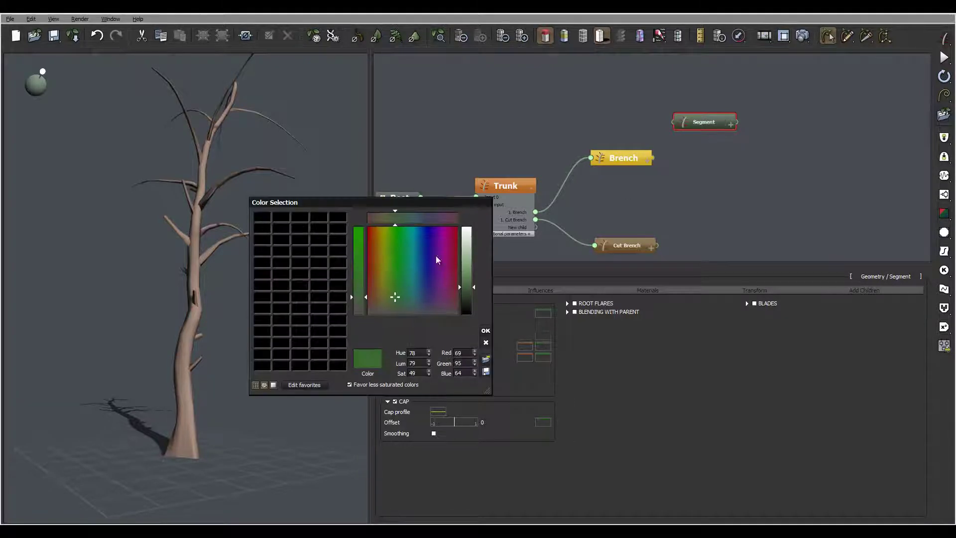
click(373, 231)
click(466, 294)
click(485, 330)
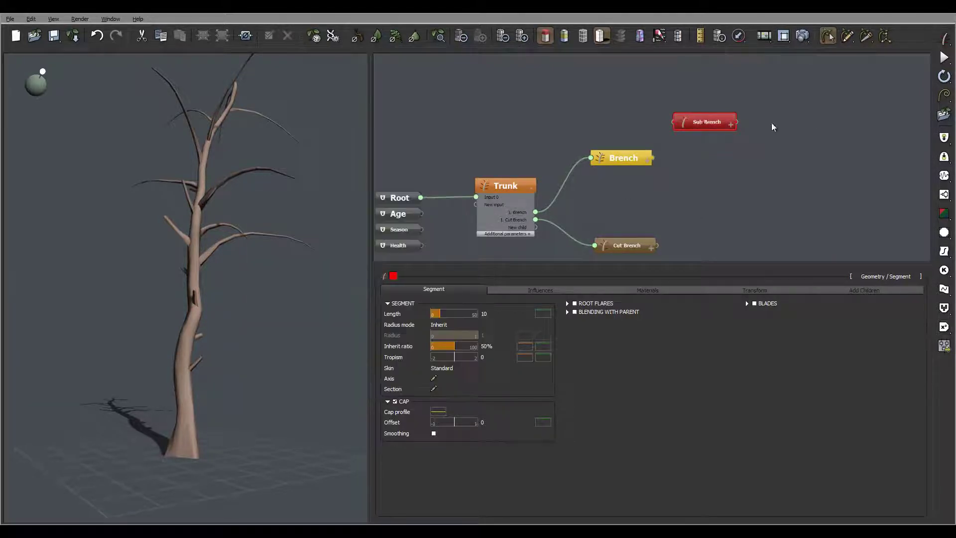
drag(694, 120, 651, 158)
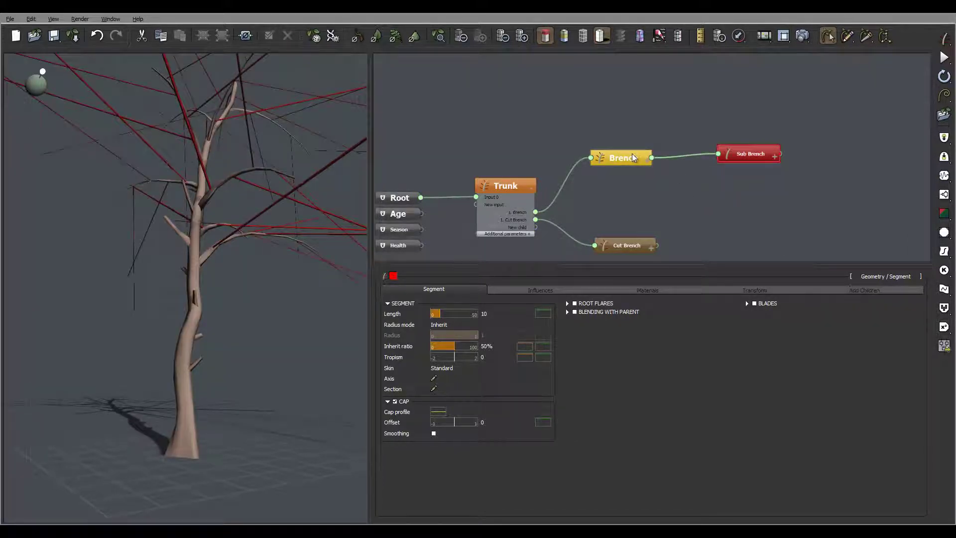
- In the Brench node's Sub Brench distribution, set the number to 12 with a variation of 2
click(632, 156)
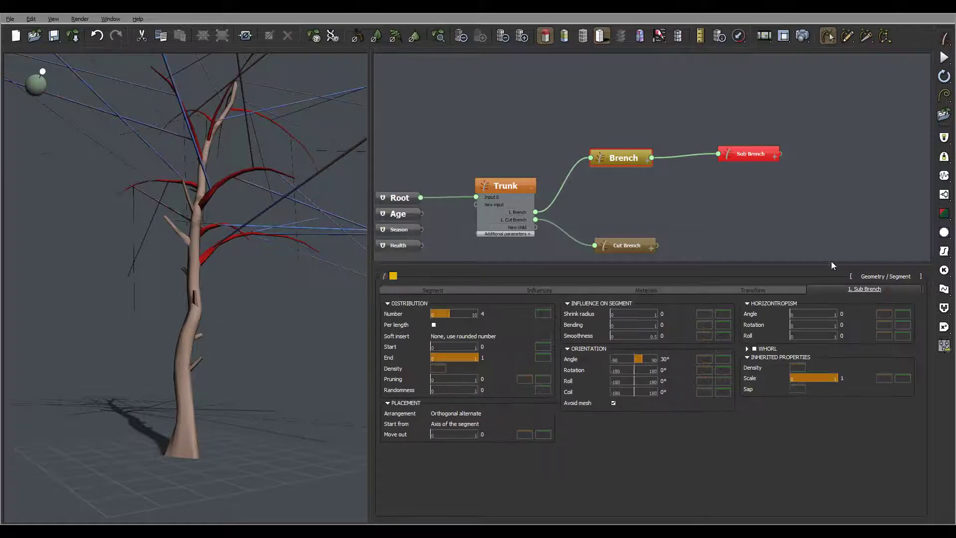
click(498, 312)
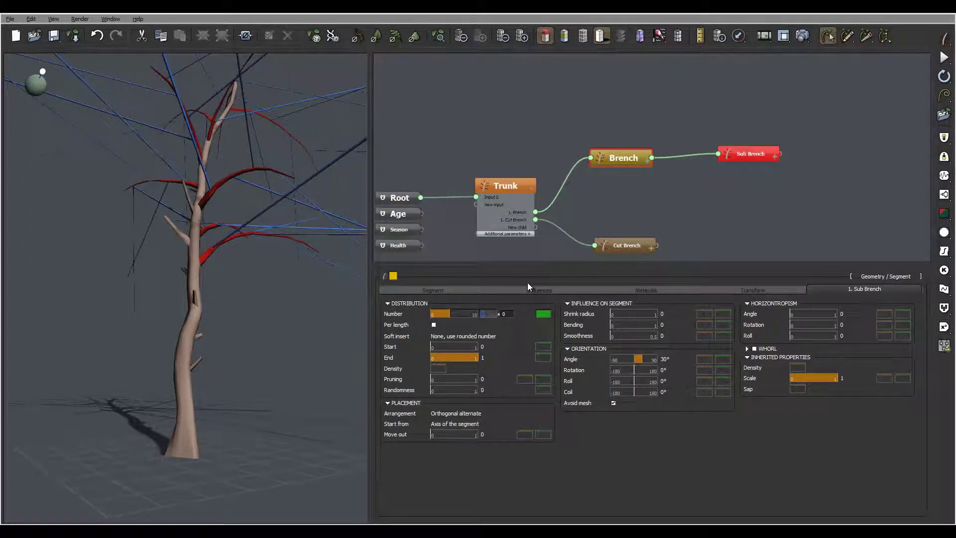
text(2)
key(Tab)
text(2)
key(Return)
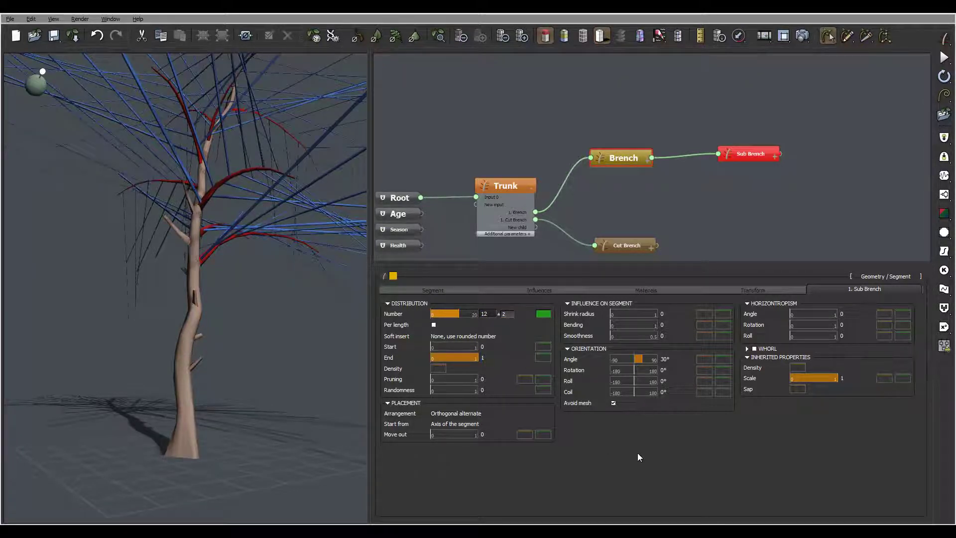
- Set the distribution start of the sub-branches along the Brench segments to 0.14
drag(227, 215, 211, 251)
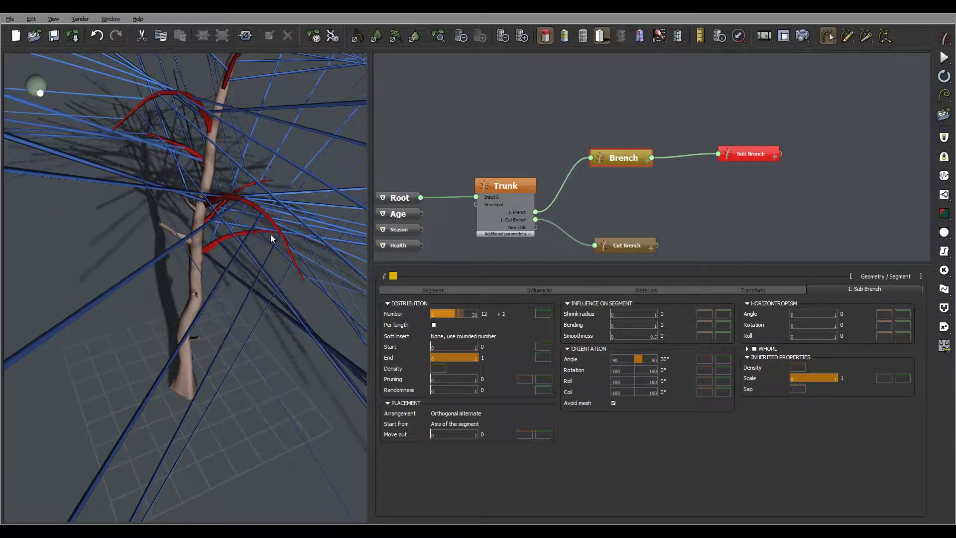
mouse_move(270, 238)
mouse_down()
mouse_move(278, 203)
mouse_move(235, 219)
mouse_up()
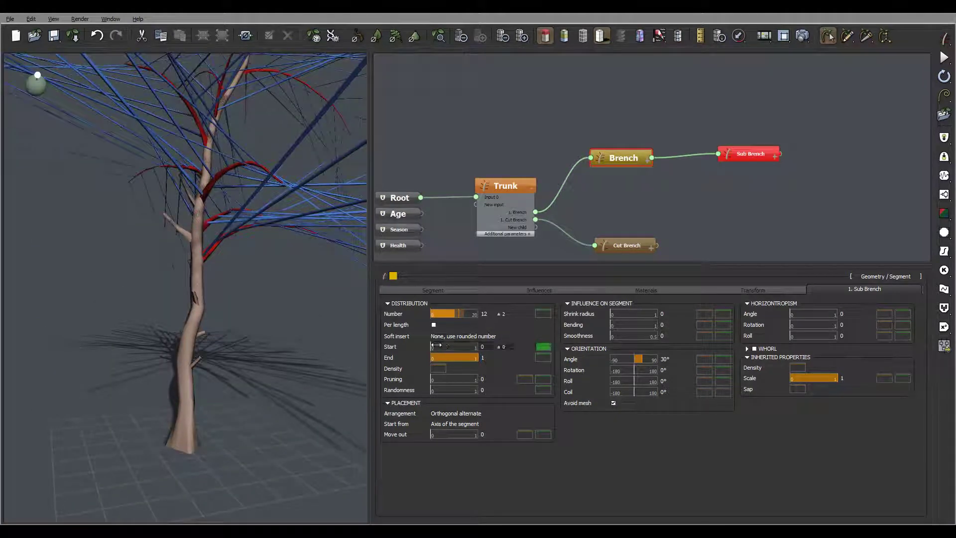
drag(436, 344, 440, 347)
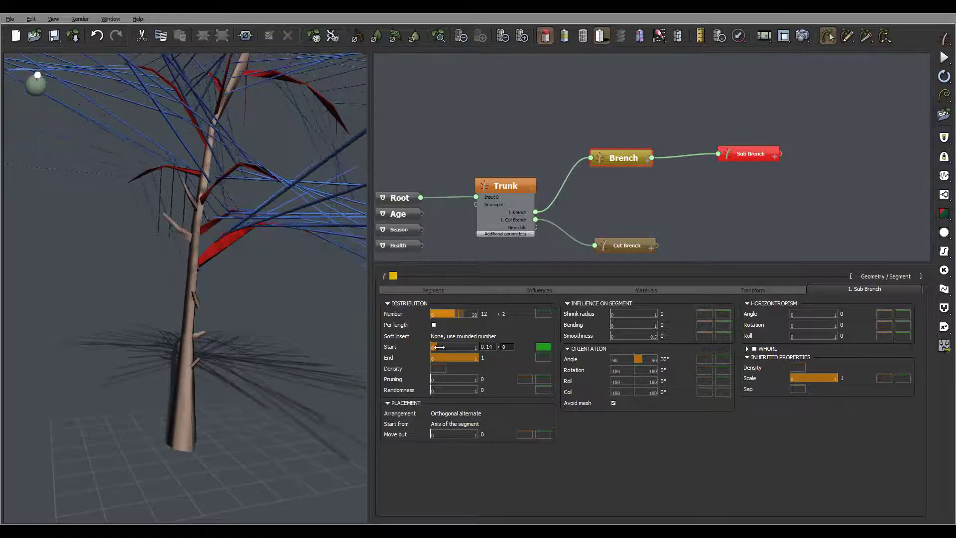
drag(264, 222, 258, 264)
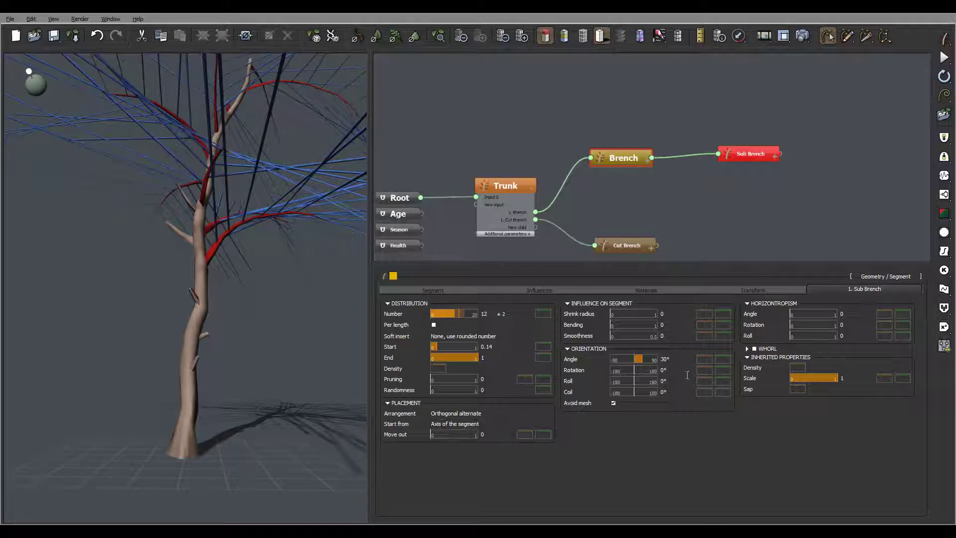
- Set the sub-branches' coil to 137° with a variation of 3 and enable Whorl
click(673, 392)
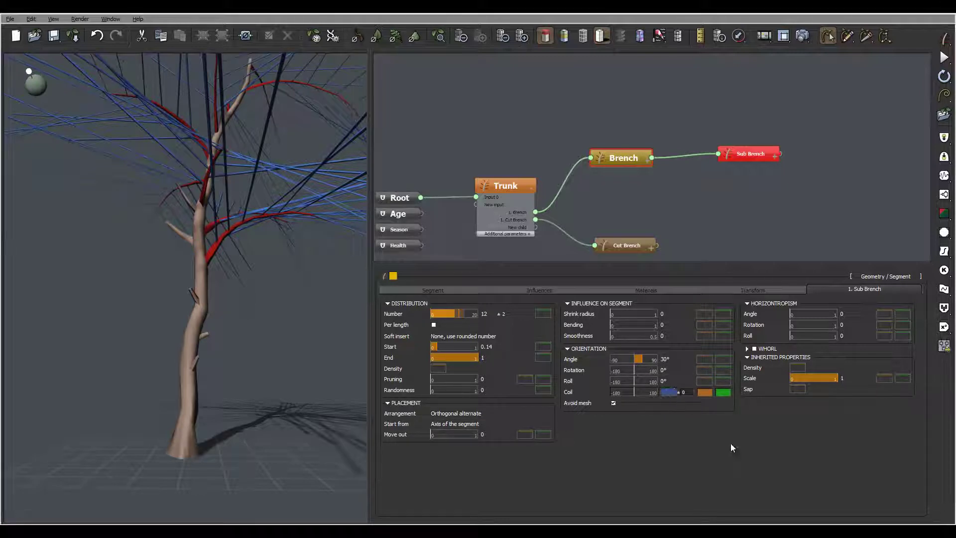
text(137)
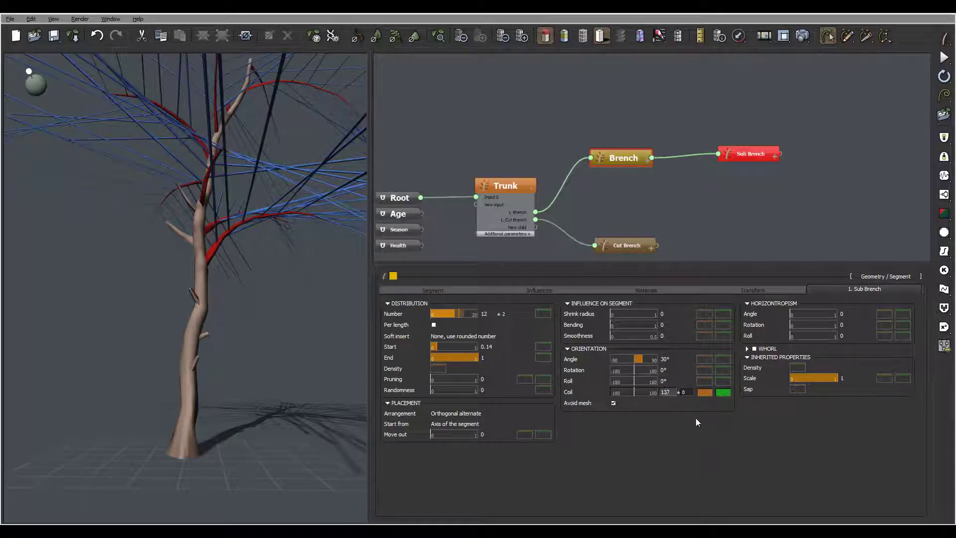
click(689, 393)
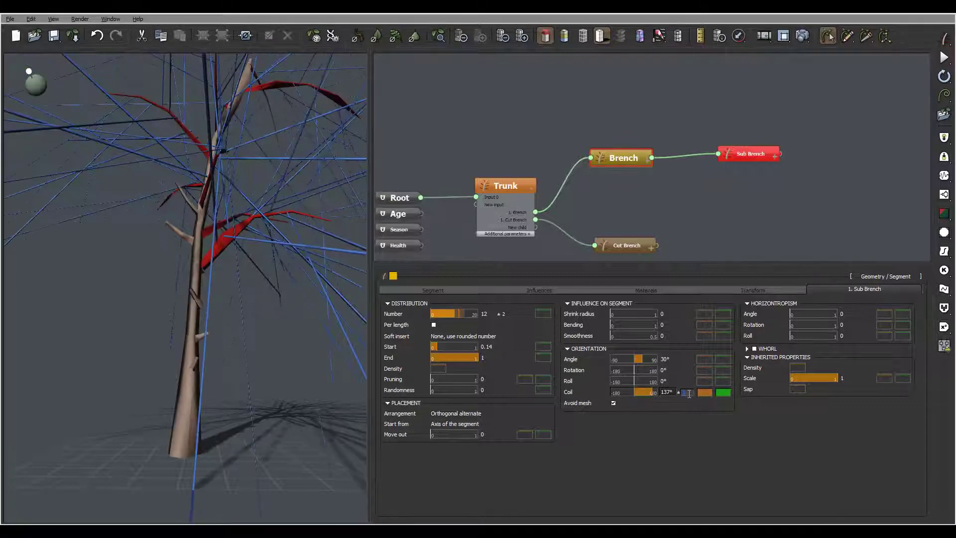
text(3)
key(Return)
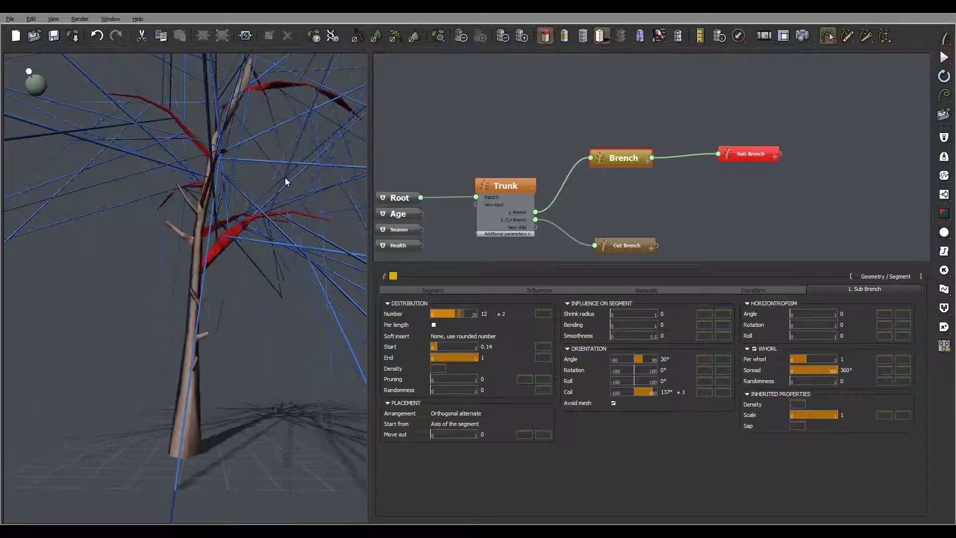
- Set the Sub Brench segment's length to 1 with a variation of 0.3
drag(285, 178, 161, 188)
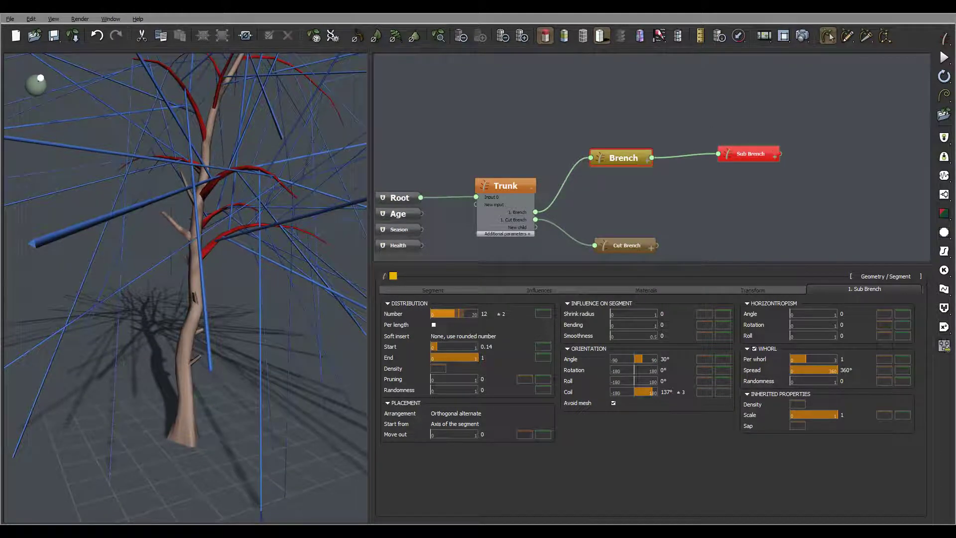
click(766, 152)
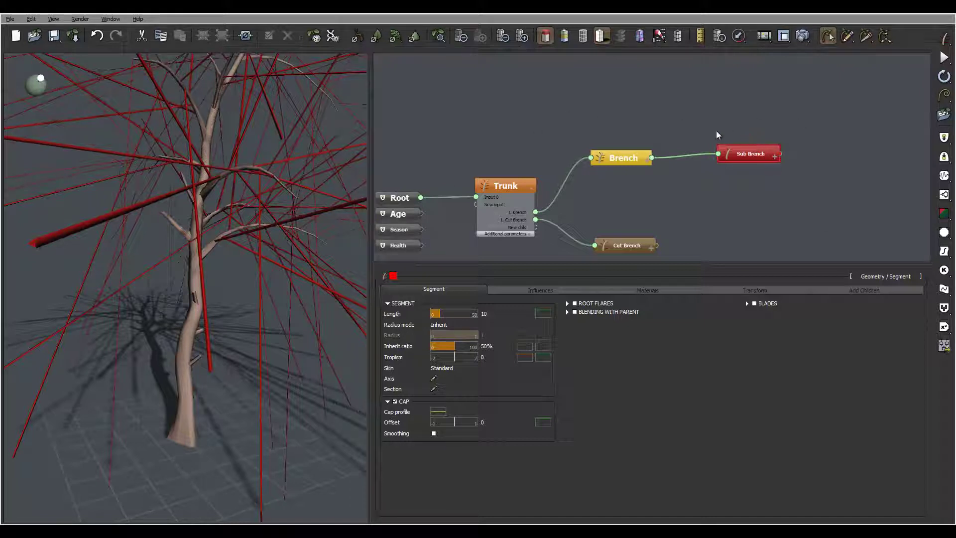
double_click(493, 314)
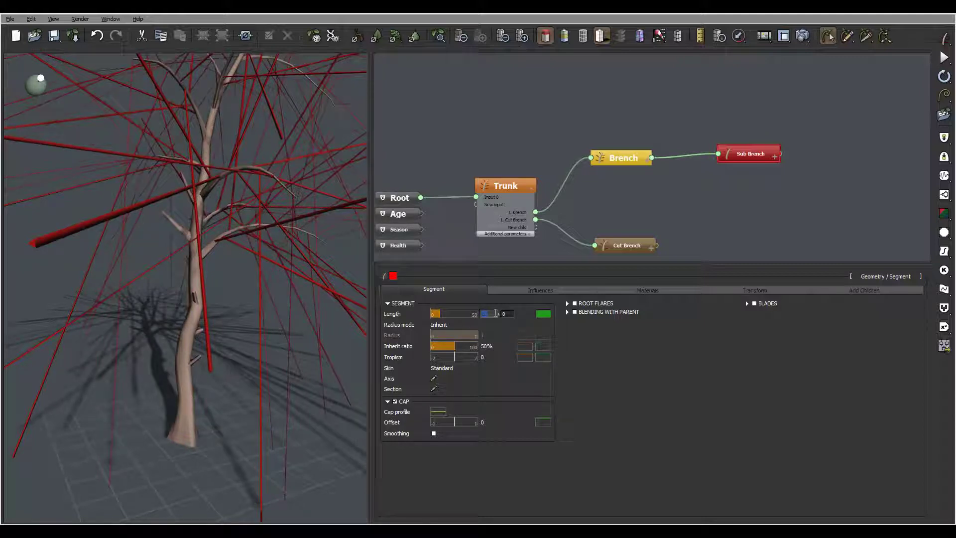
text(1)
click(510, 314)
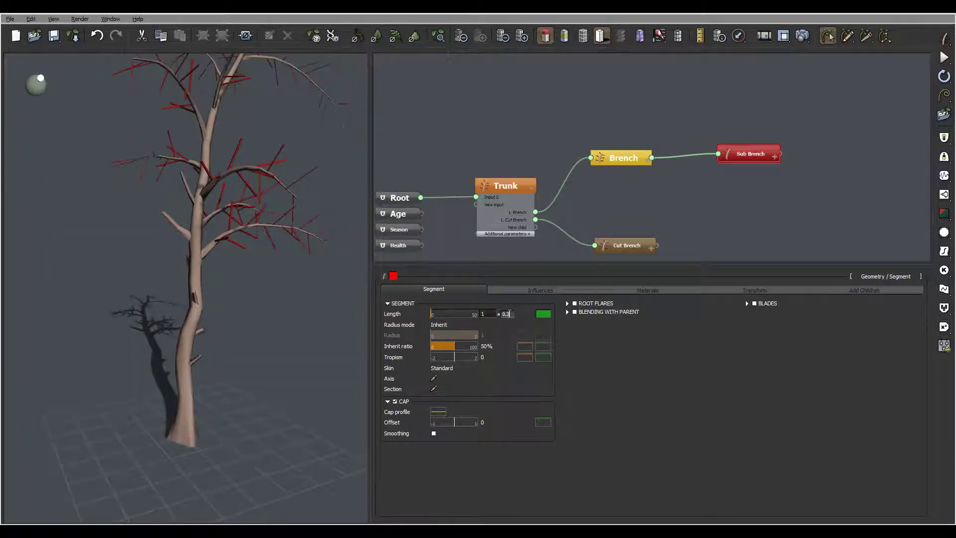
click(271, 156)
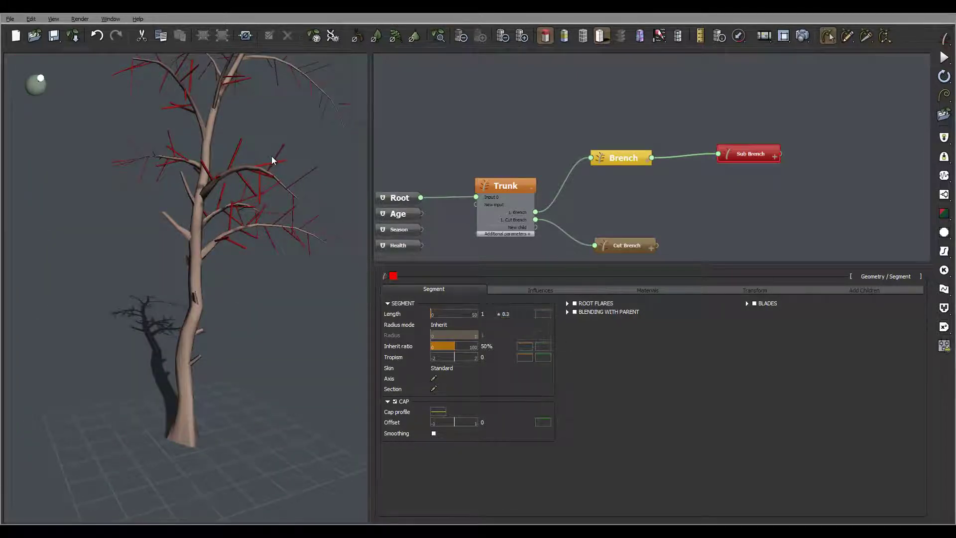
- Shape the Sub Brench inherit ratio profile as a falling line ending at about 0.235 at X = 1
mouse_move(200, 150)
mouse_down()
mouse_move(209, 164)
mouse_move(187, 123)
mouse_move(107, 122)
mouse_move(166, 83)
mouse_move(205, 139)
mouse_up()
click(526, 347)
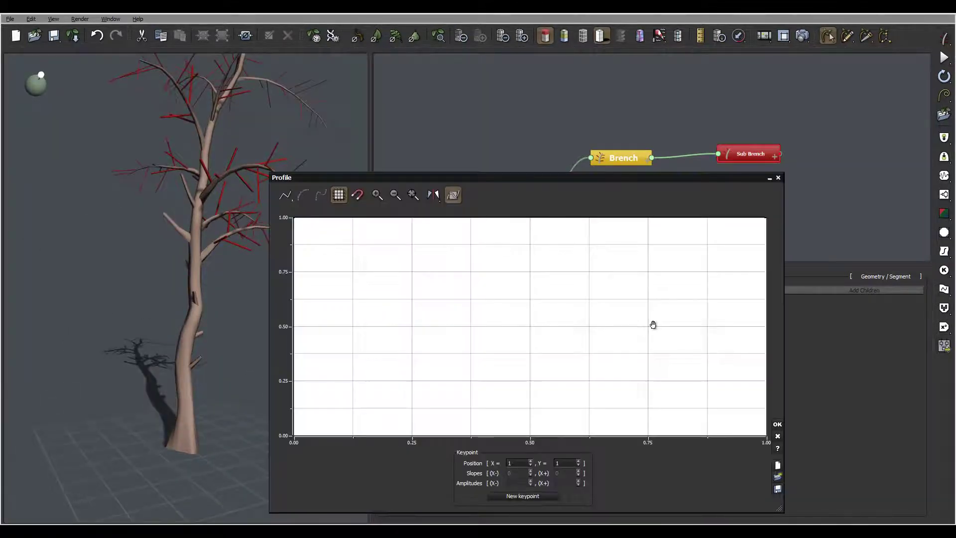
drag(623, 287, 631, 402)
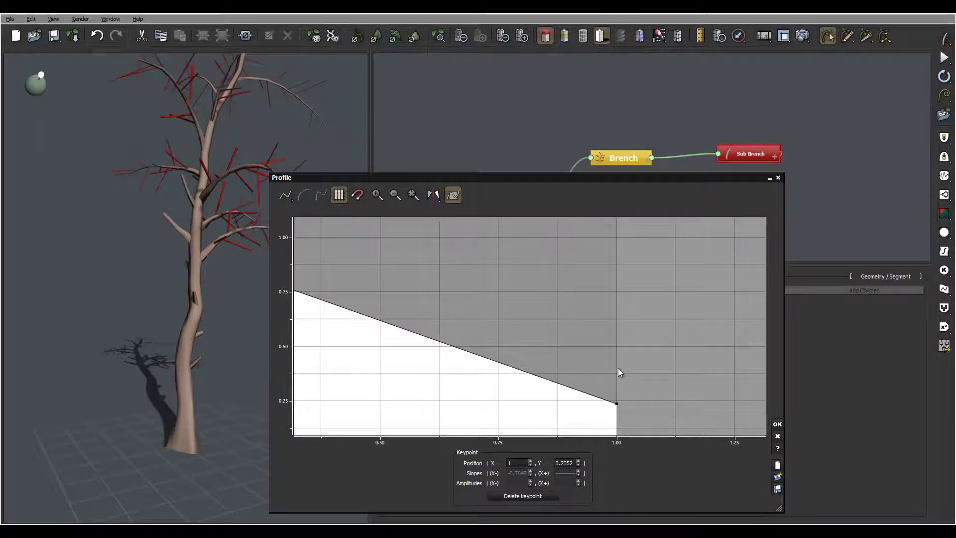
click(778, 424)
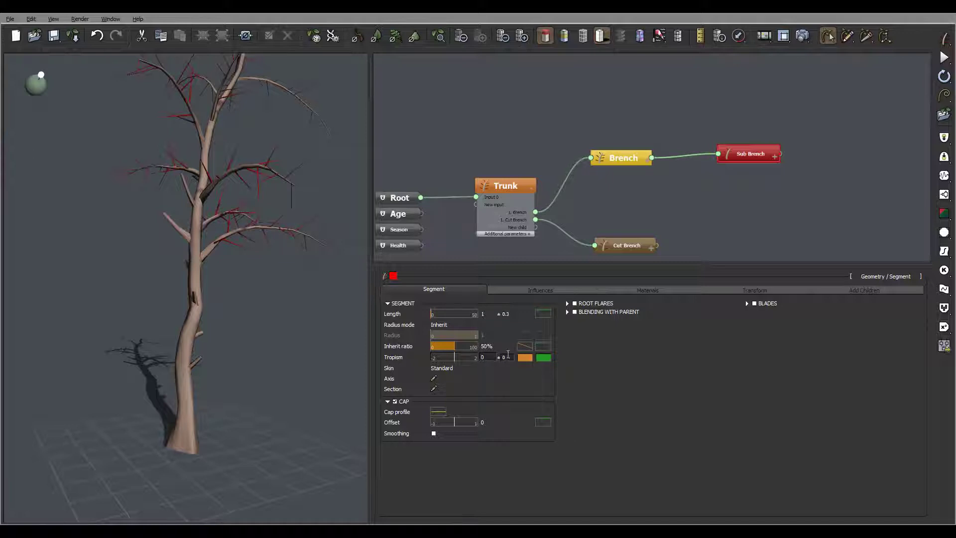
- Set the Sub Brench segment's tropism to 15 with a variation of 3
click(508, 355)
text(15)
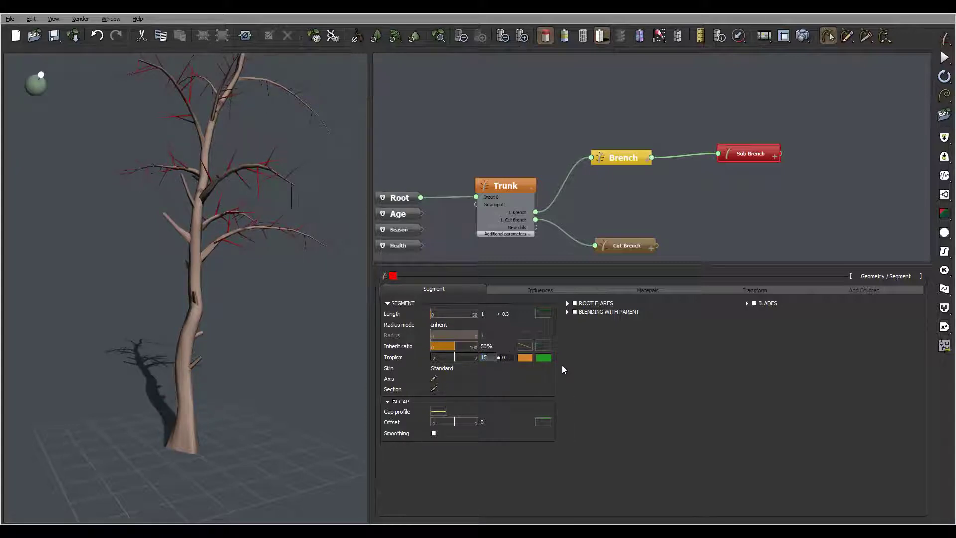
click(508, 357)
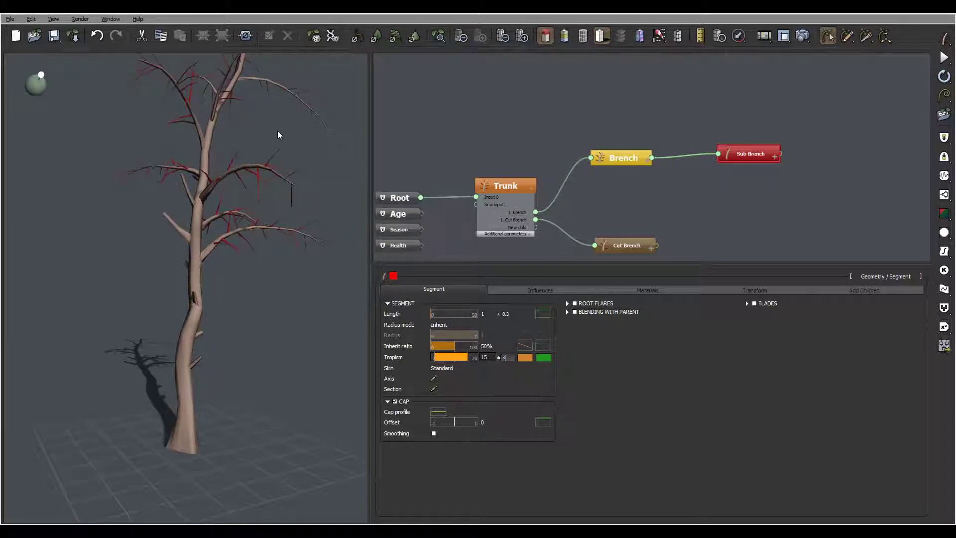
key(Return)
- Lower the start keypoint of the Sub Brench cap profile to 0, 0 and enable blending with parent
mouse_move(277, 157)
mouse_down()
mouse_move(163, 165)
mouse_move(202, 159)
mouse_move(260, 233)
mouse_move(231, 200)
mouse_up()
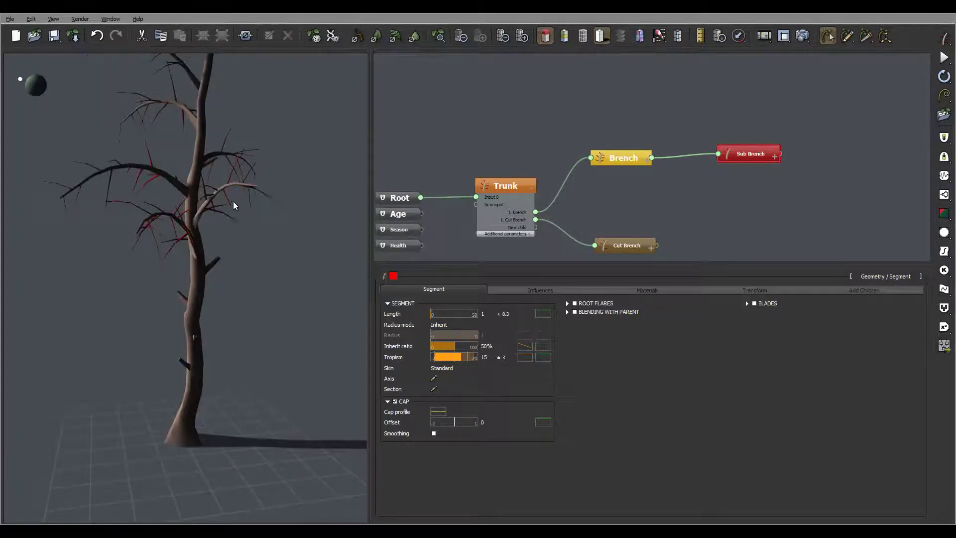
mouse_move(221, 233)
mouse_down()
mouse_move(305, 212)
mouse_move(121, 156)
mouse_up()
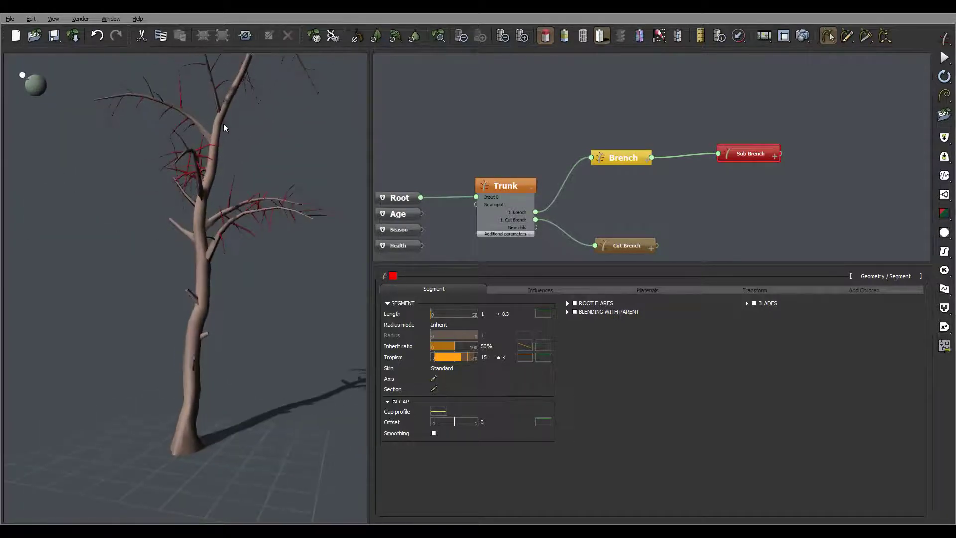
mouse_move(223, 127)
mouse_down()
mouse_move(307, 169)
mouse_move(276, 124)
mouse_move(220, 127)
mouse_move(234, 121)
mouse_move(305, 154)
mouse_move(166, 144)
mouse_move(291, 149)
mouse_move(292, 177)
mouse_move(207, 143)
mouse_move(130, 143)
mouse_move(278, 145)
mouse_move(275, 166)
mouse_move(274, 152)
mouse_up()
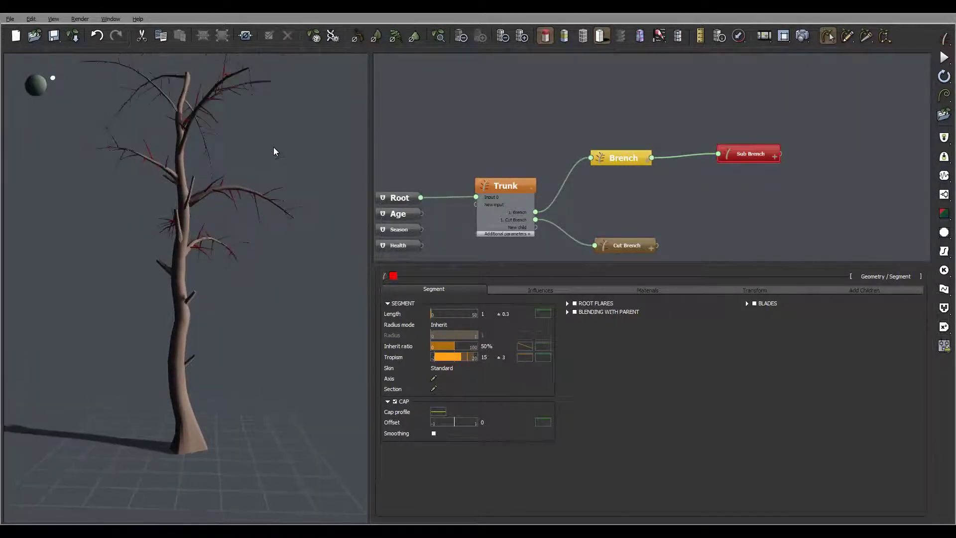
mouse_move(263, 118)
mouse_down()
mouse_move(220, 138)
mouse_move(260, 144)
mouse_move(194, 143)
mouse_move(279, 140)
mouse_up()
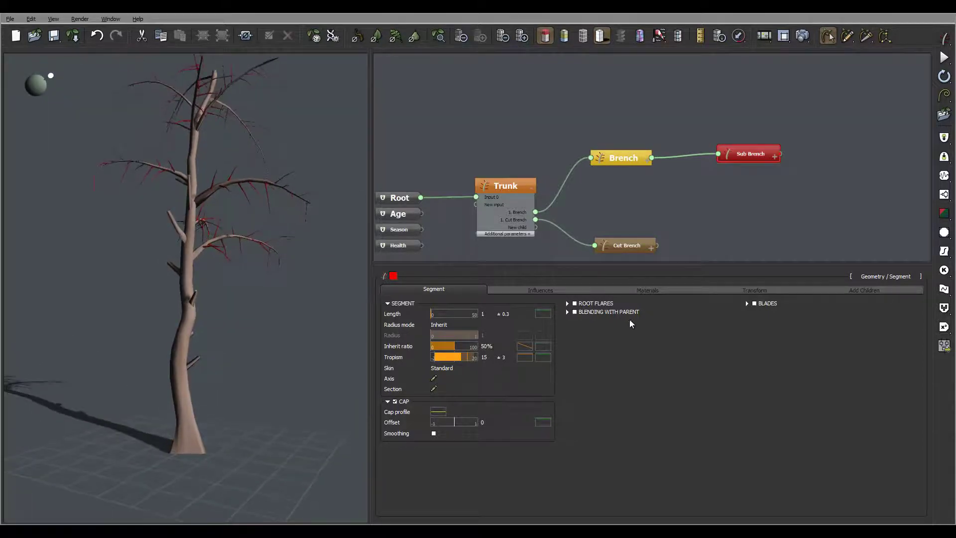
click(438, 412)
middle_drag(421, 363, 577, 297)
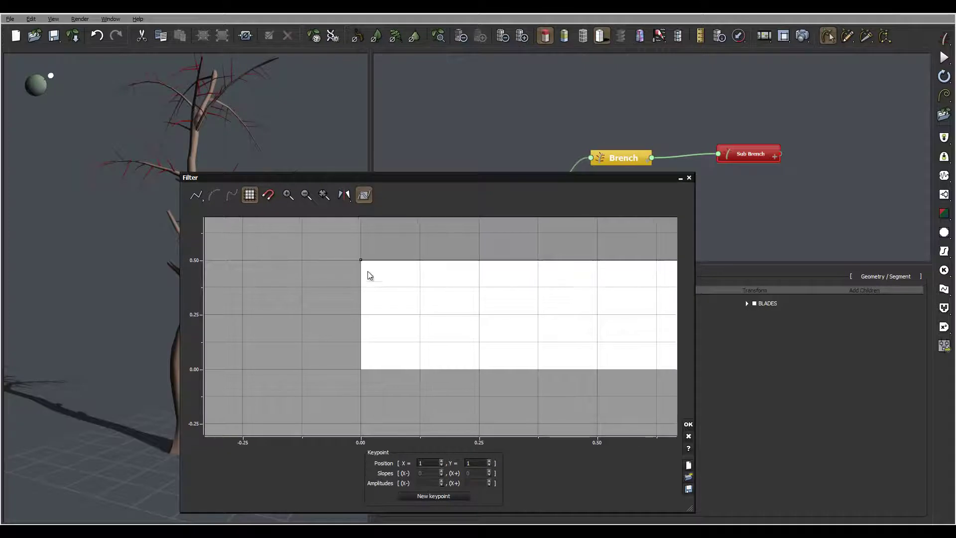
drag(360, 260, 634, 401)
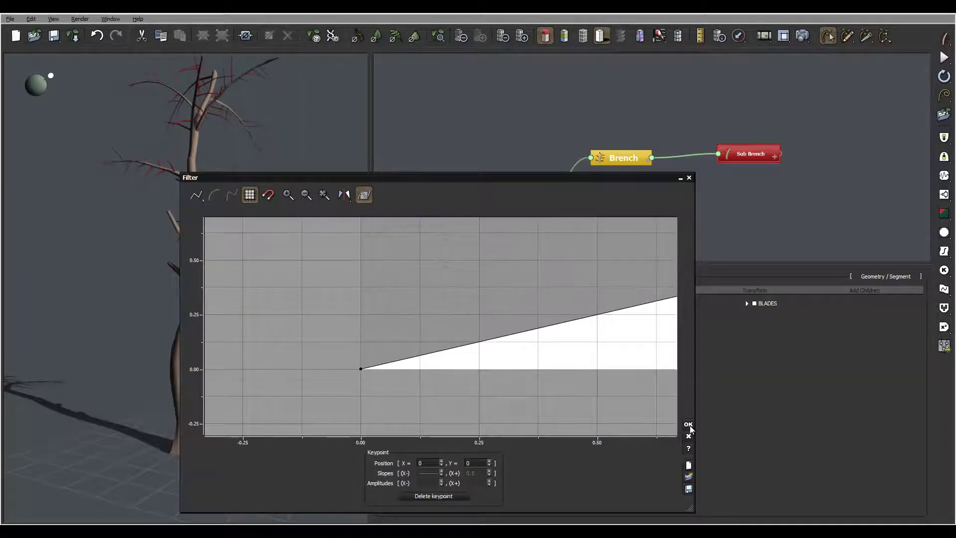
key(Return)
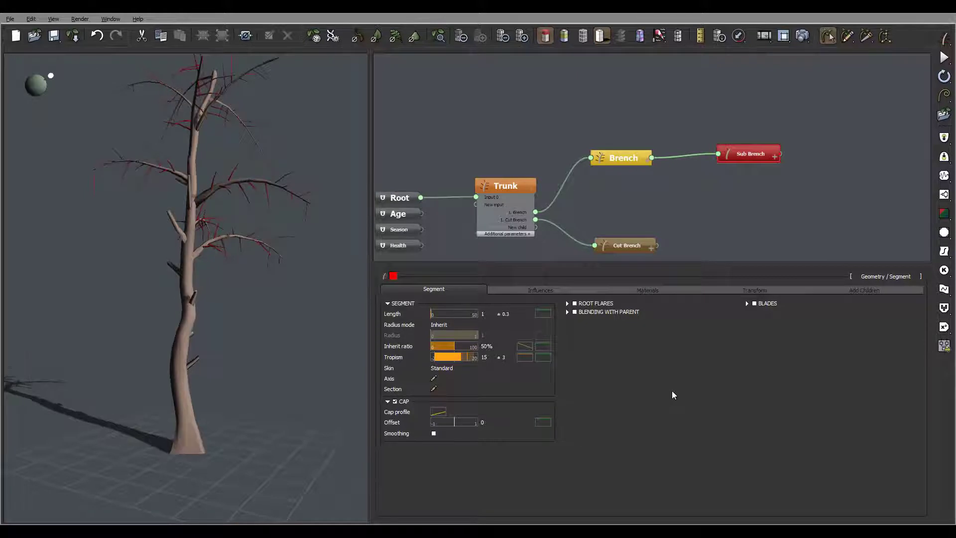
click(574, 312)
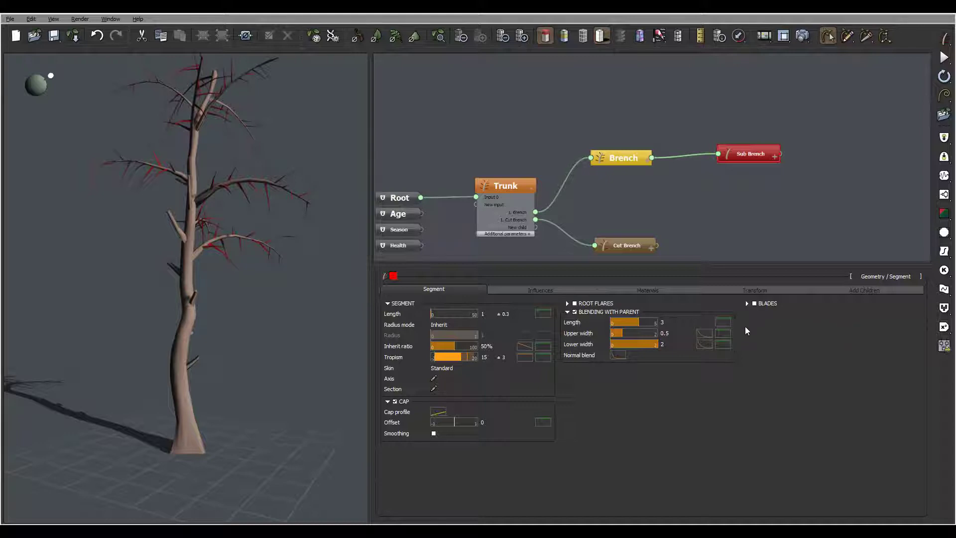
- In the Sub Brench forces, set flexibility to 0.58 and wind to 0.25
click(546, 291)
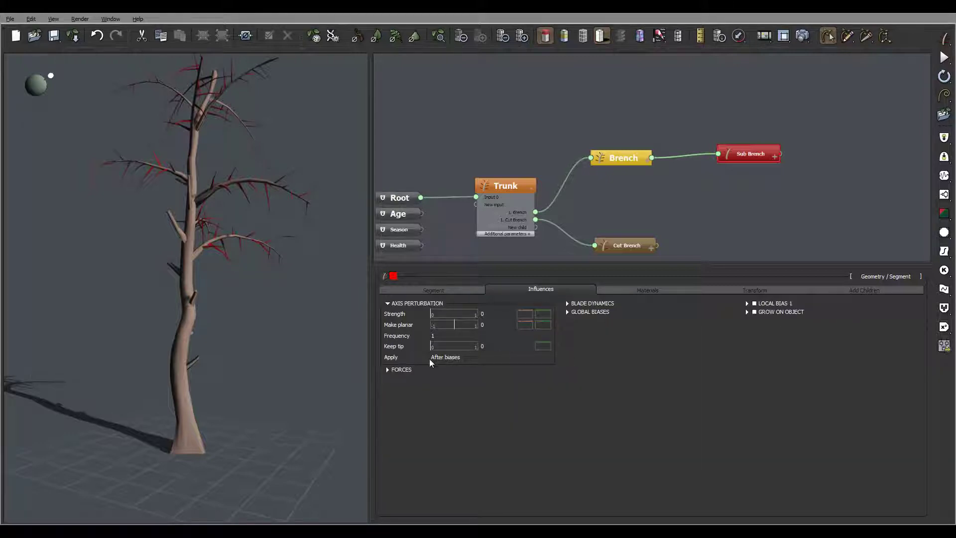
click(397, 369)
drag(477, 381, 458, 380)
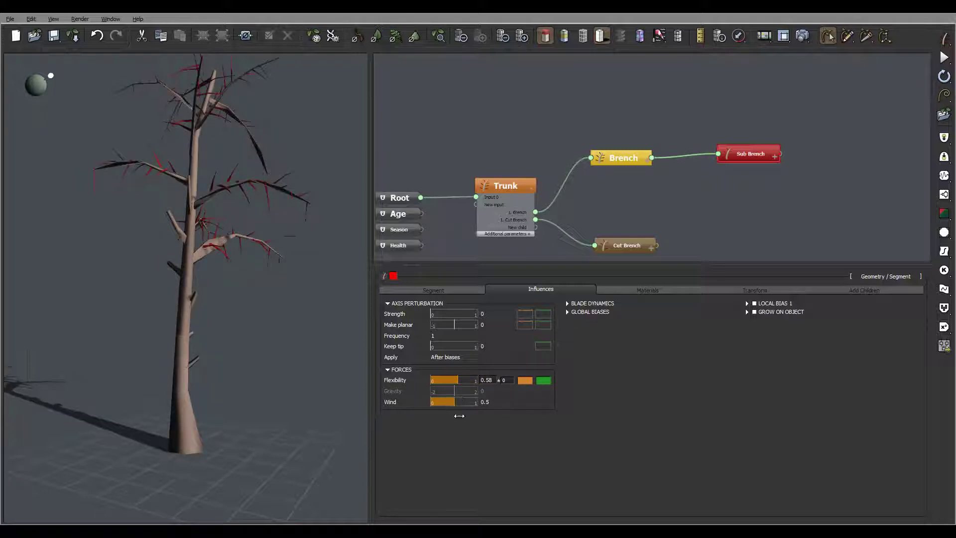
drag(454, 401, 438, 402)
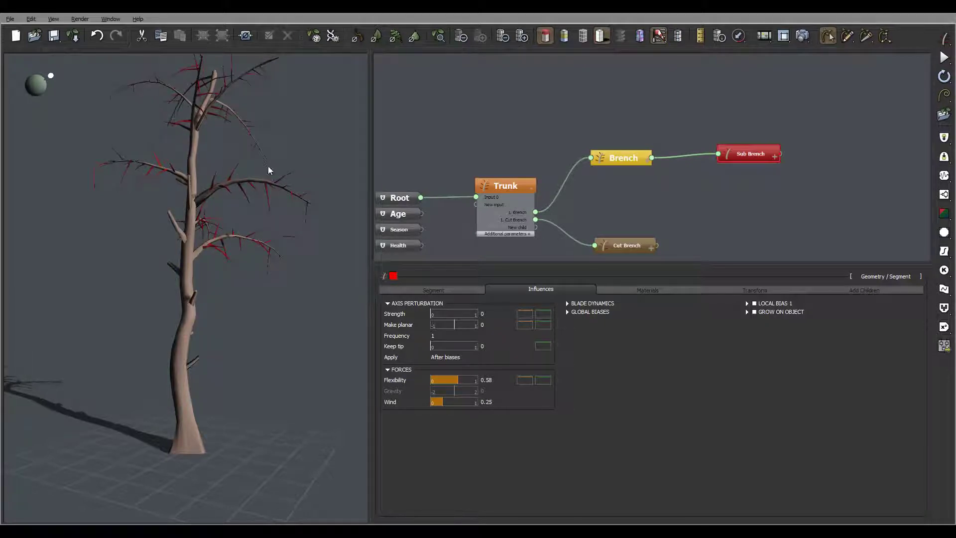
- Examine the tree's sub-branches from several angles and review the Sub Brench material settings
click(601, 36)
drag(201, 212, 330, 189)
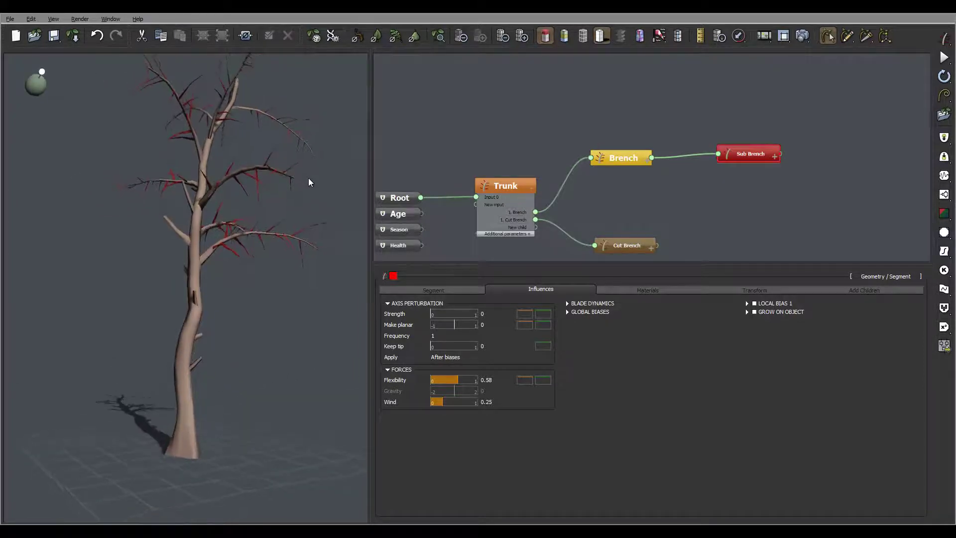
drag(304, 201, 241, 105)
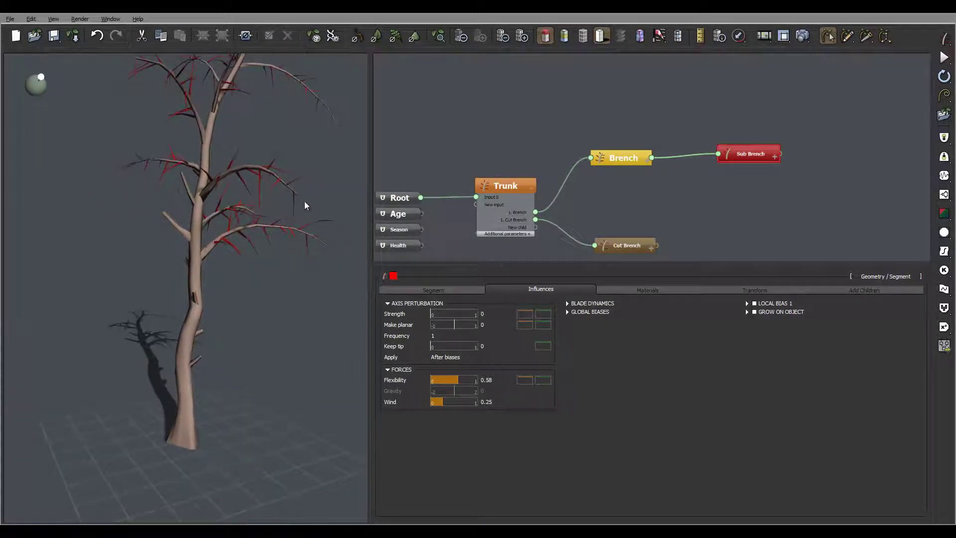
drag(305, 203, 225, 130)
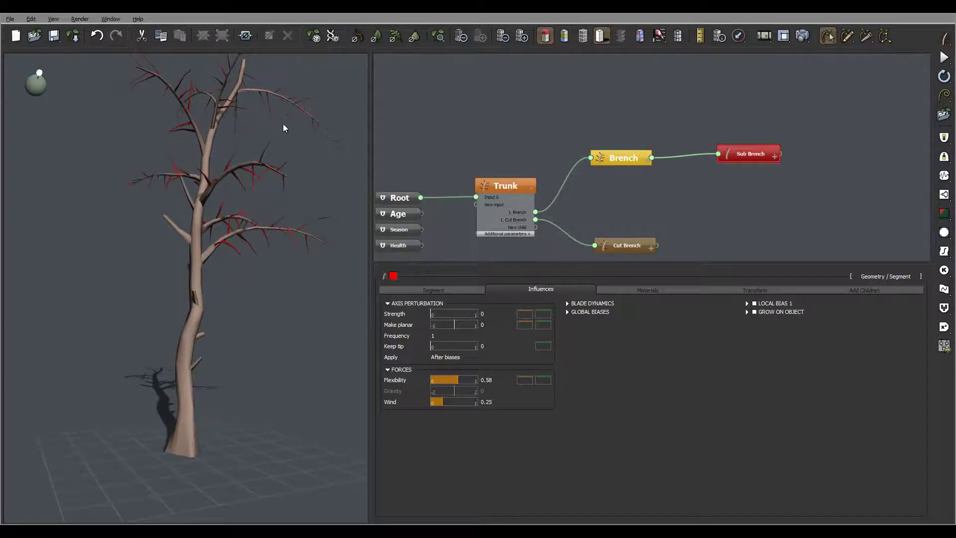
mouse_move(283, 129)
mouse_down()
mouse_move(278, 120)
mouse_move(295, 123)
mouse_move(292, 142)
mouse_move(300, 121)
mouse_up()
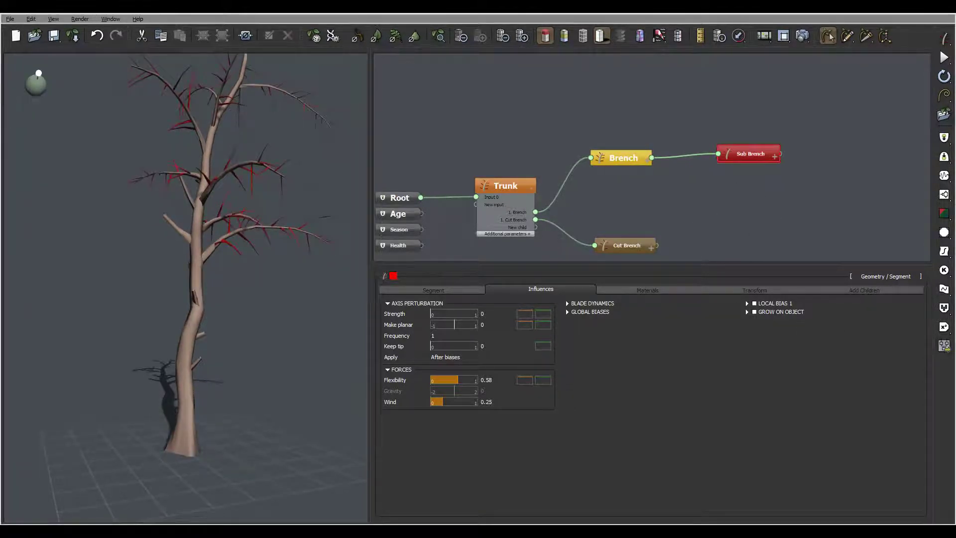
drag(255, 199, 197, 167)
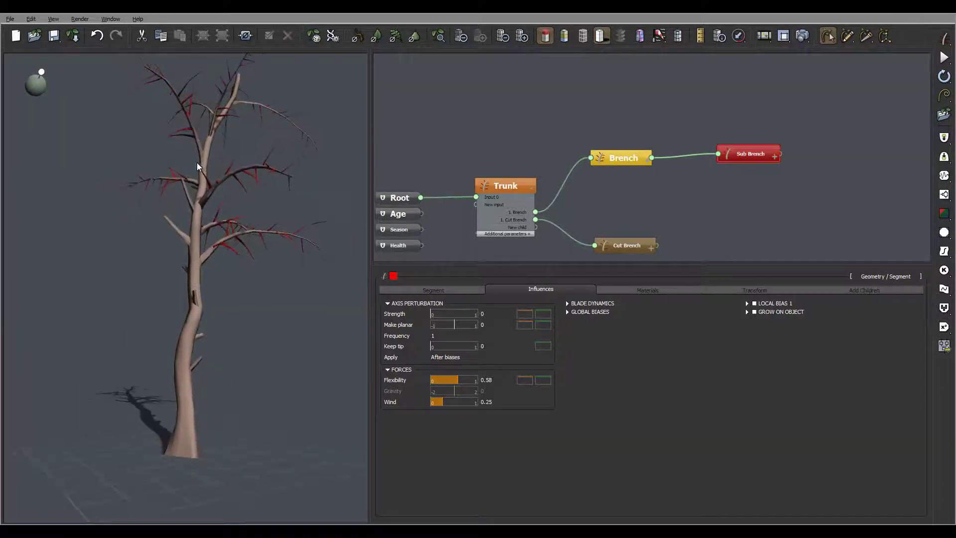
click(655, 294)
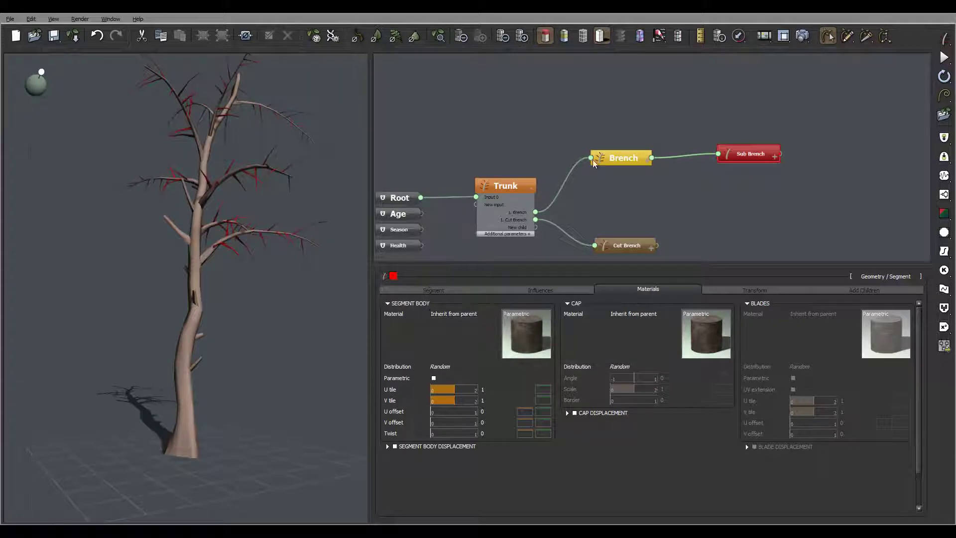
drag(271, 178, 241, 183)
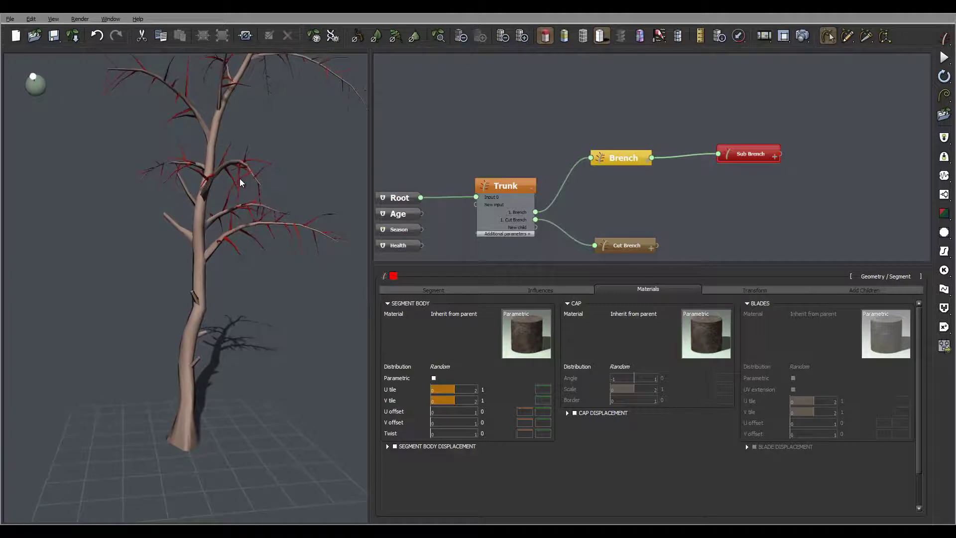
drag(793, 118, 658, 155)
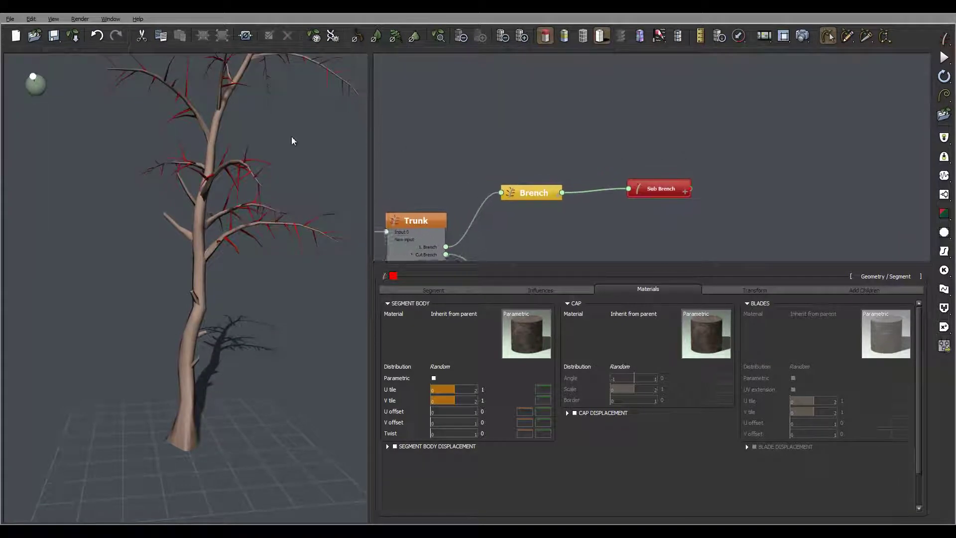
drag(293, 141, 278, 110)
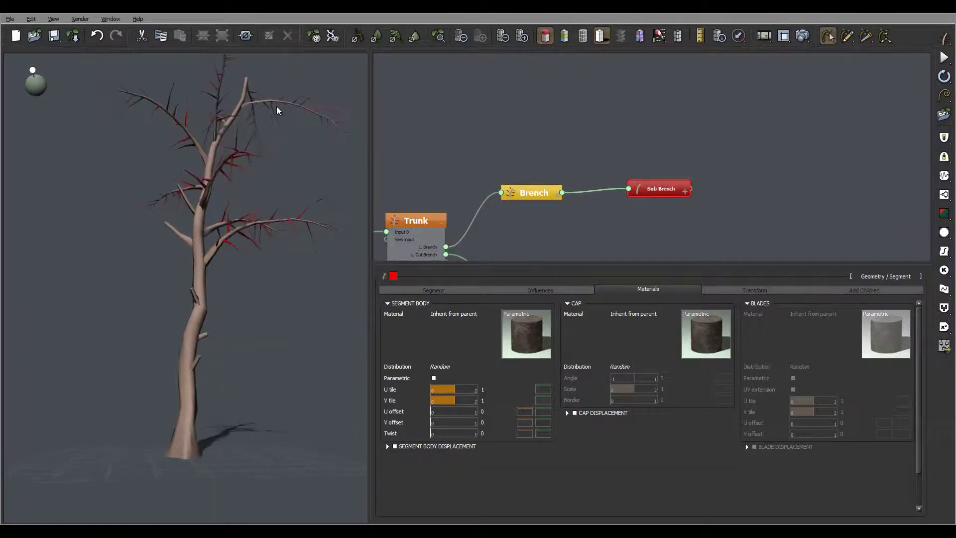
drag(356, 192, 160, 151)
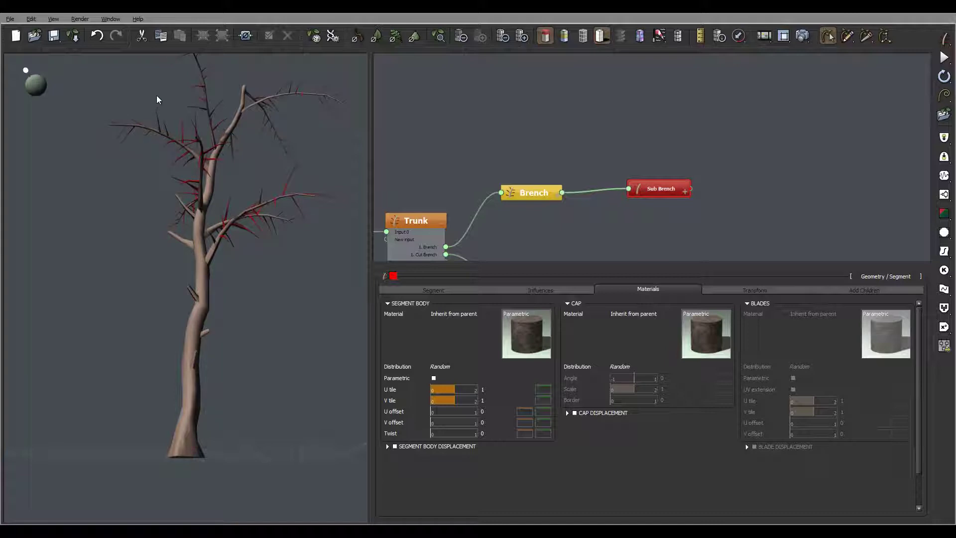
mouse_move(239, 151)
mouse_down()
mouse_move(175, 163)
mouse_move(241, 166)
mouse_up()
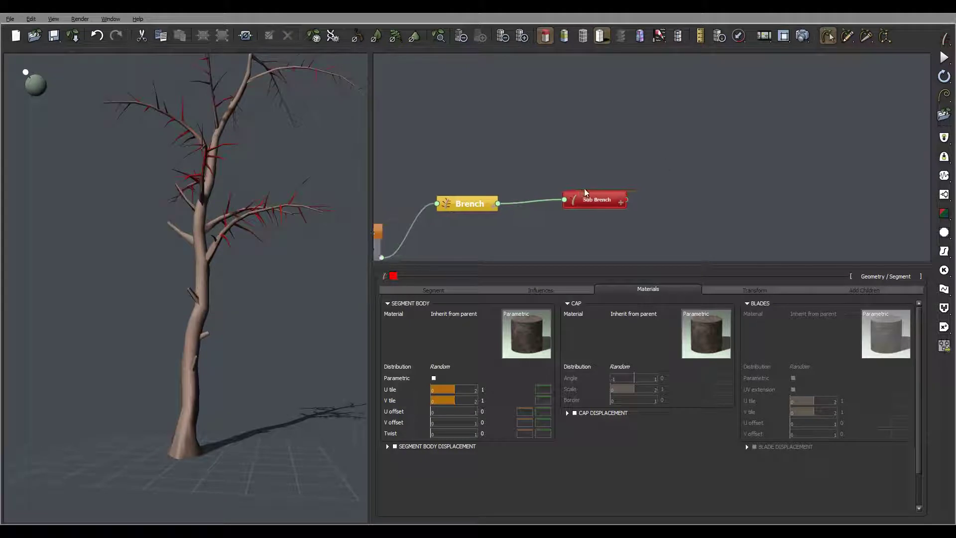
- Move the Sub Brench node closer to the Brench node and level with it in the graph
drag(601, 199, 576, 203)
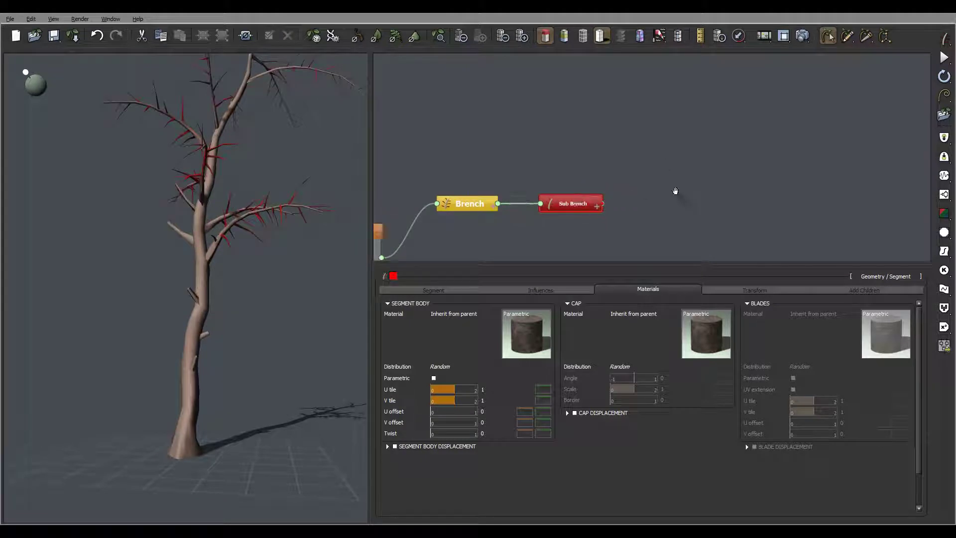
middle_drag(674, 192, 640, 145)
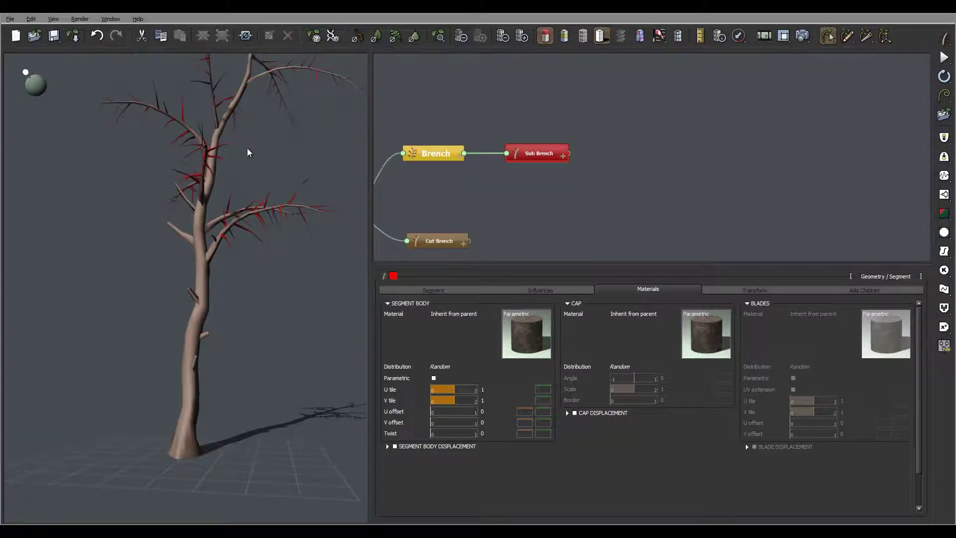
mouse_move(249, 149)
mouse_down()
mouse_move(228, 156)
mouse_move(239, 132)
mouse_move(238, 151)
mouse_up()
- Add a new Segment geometry node beside Sub Brench and rename it Coin
right_click(613, 150)
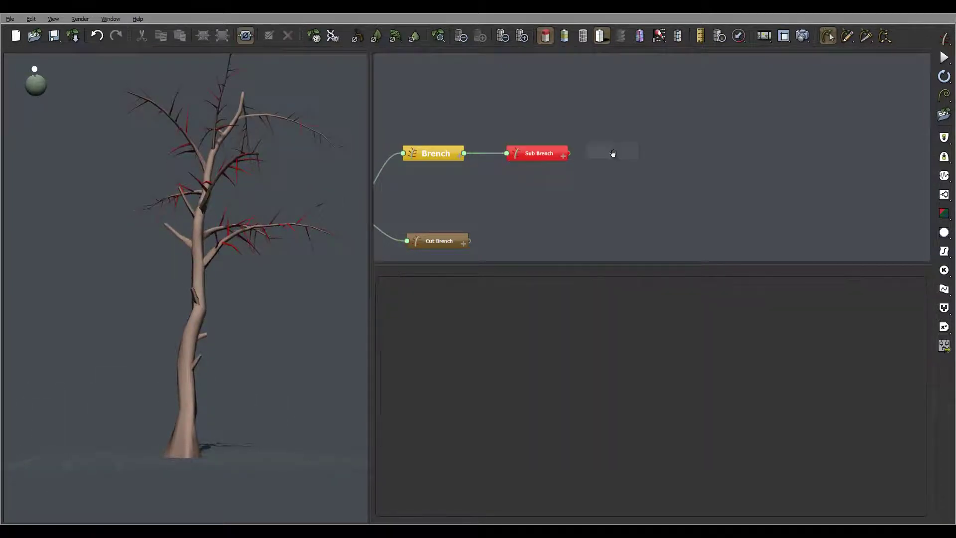
mouse_move(647, 156)
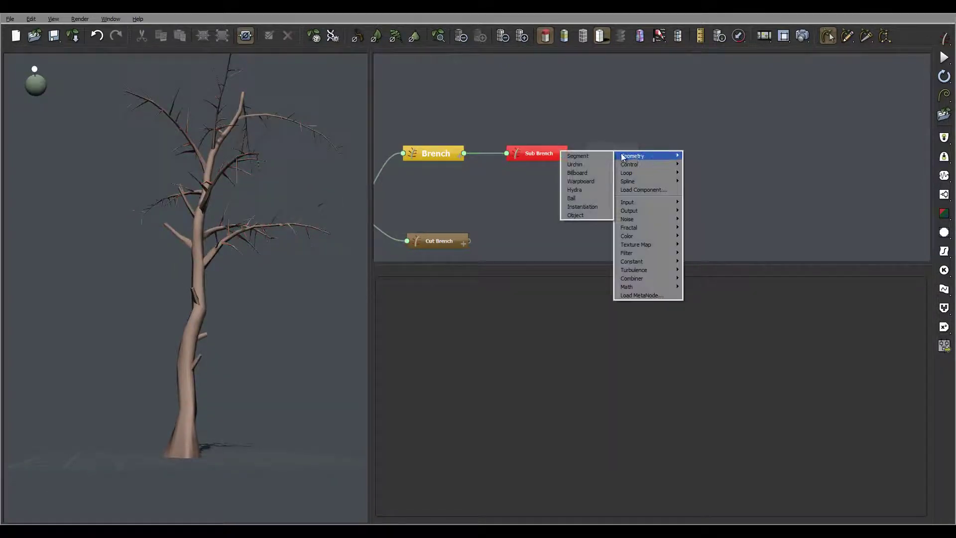
click(605, 157)
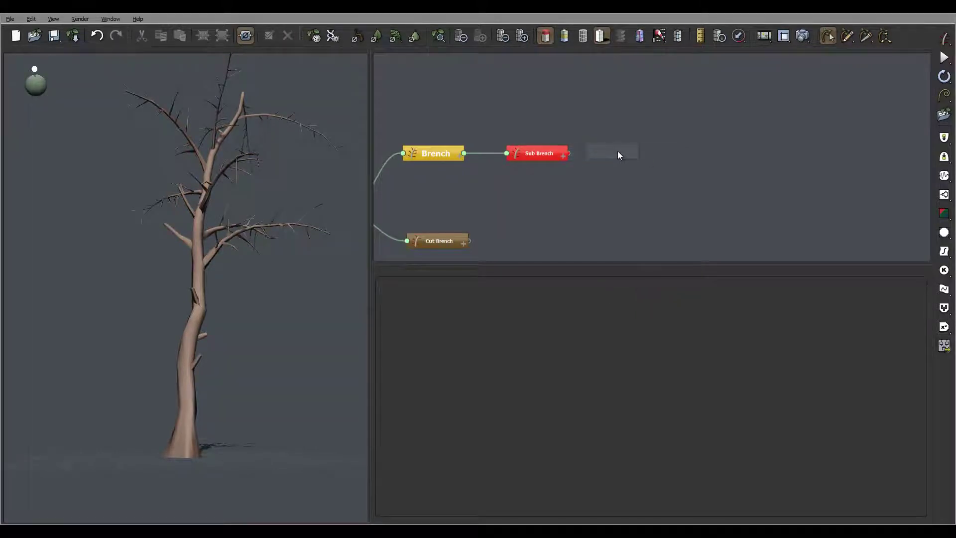
double_click(628, 153)
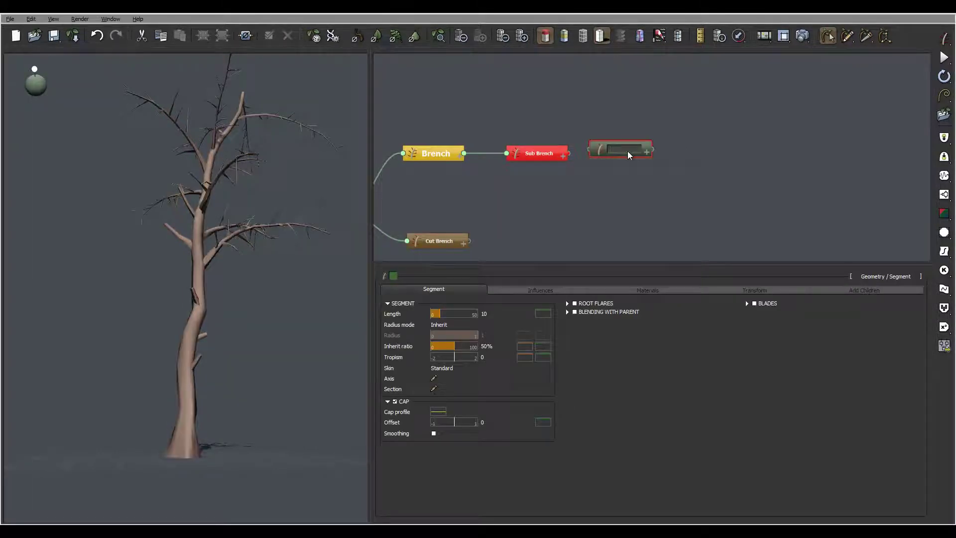
text(Coin)
key(Escape)
- Colour the Coin node dark blue and connect it as a child of the Sub Brench node
click(393, 276)
click(423, 229)
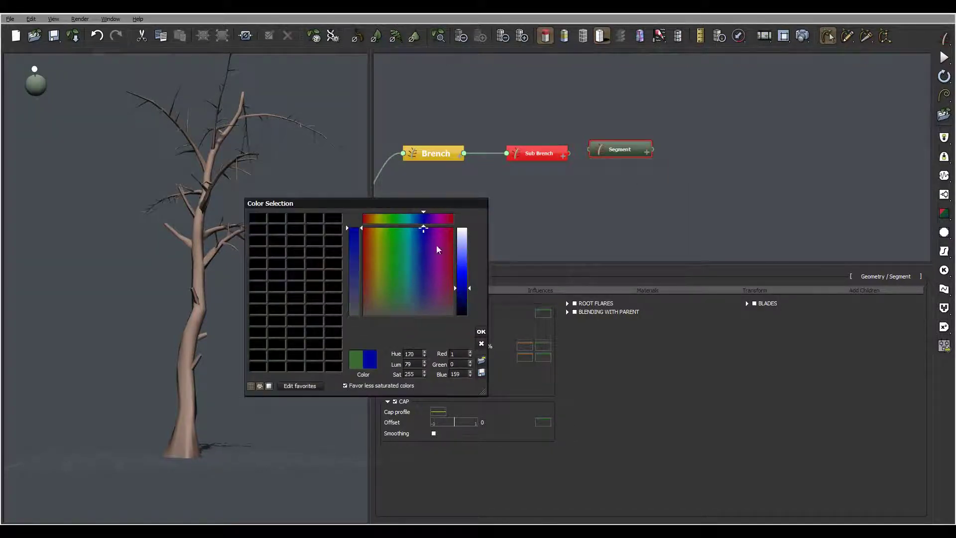
click(481, 331)
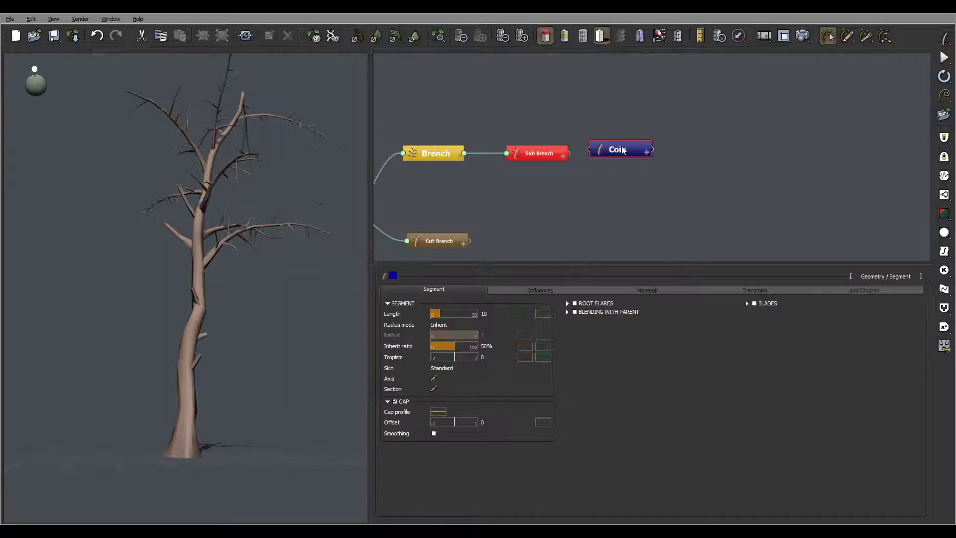
mouse_move(622, 150)
mouse_down()
mouse_move(654, 151)
mouse_move(570, 157)
mouse_up()
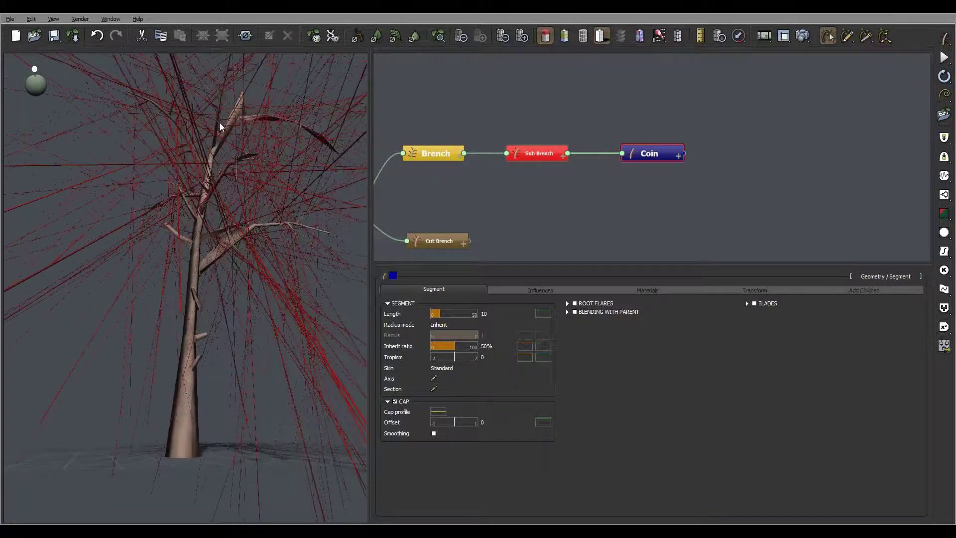
- In the Sub Brench's Coin child settings, make the coins start from the tip of the segment
click(539, 154)
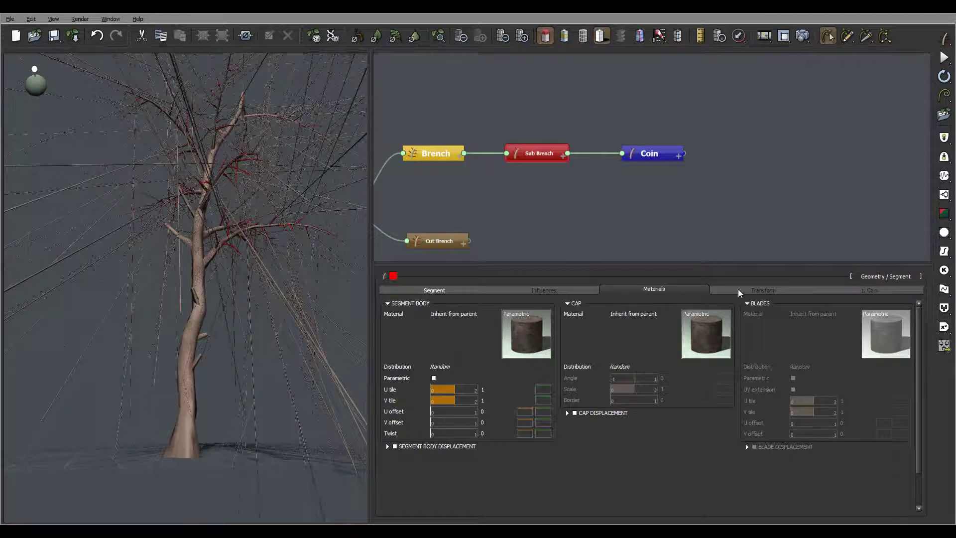
click(877, 291)
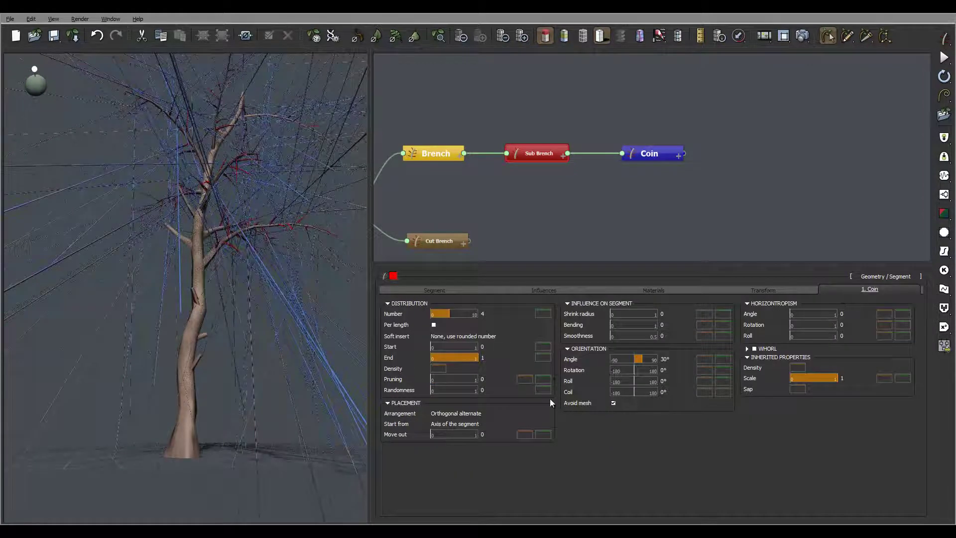
click(464, 424)
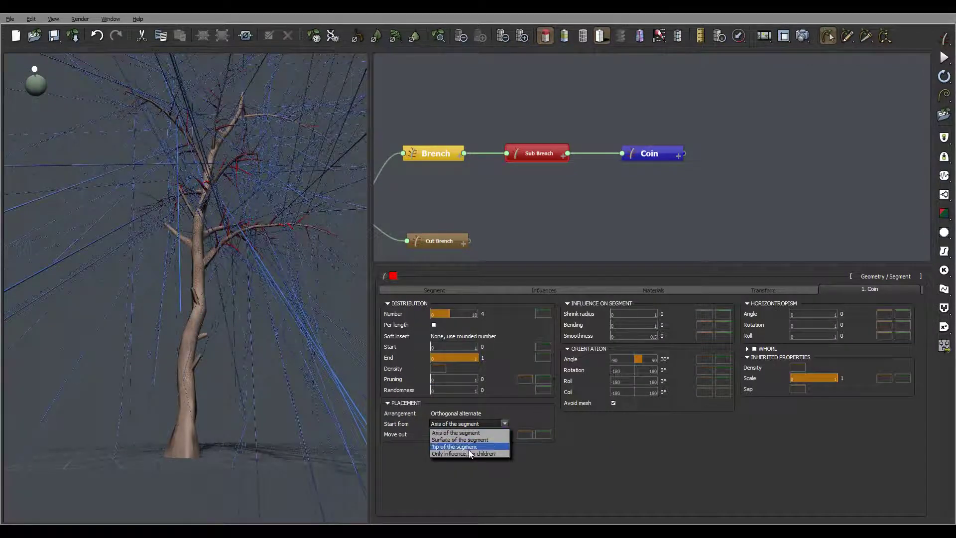
click(471, 447)
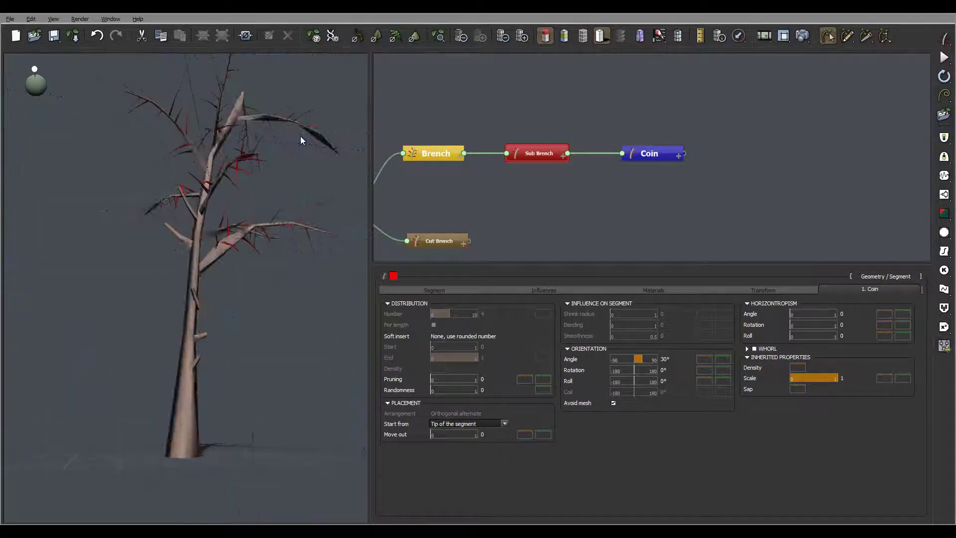
drag(300, 139, 209, 241)
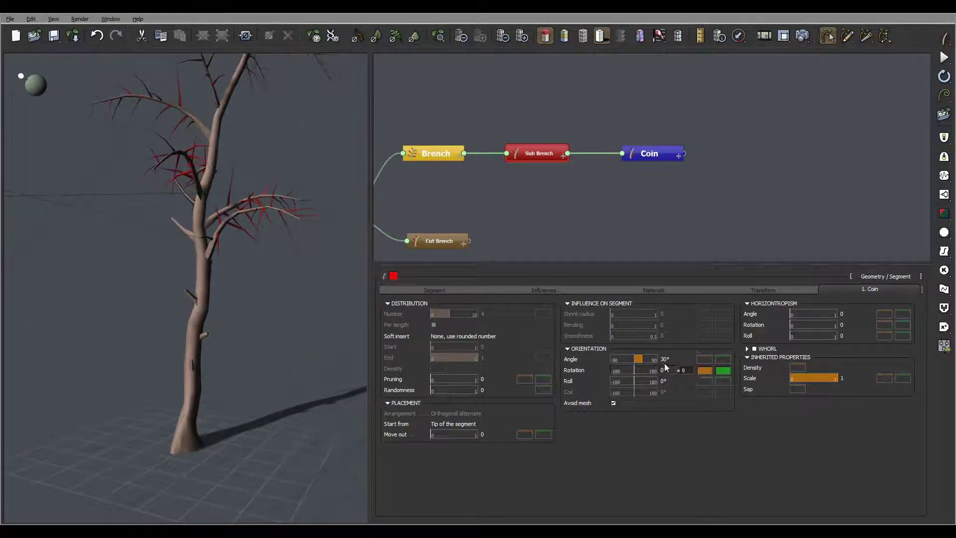
drag(349, 234, 199, 211)
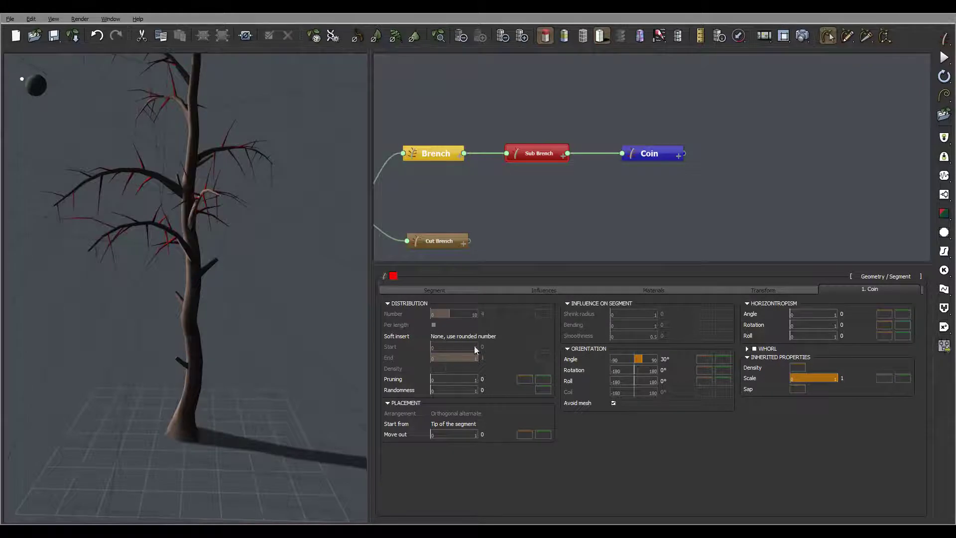
- Set the Coin child's orientation angle to 0° and select the Coin node
double_click(665, 359)
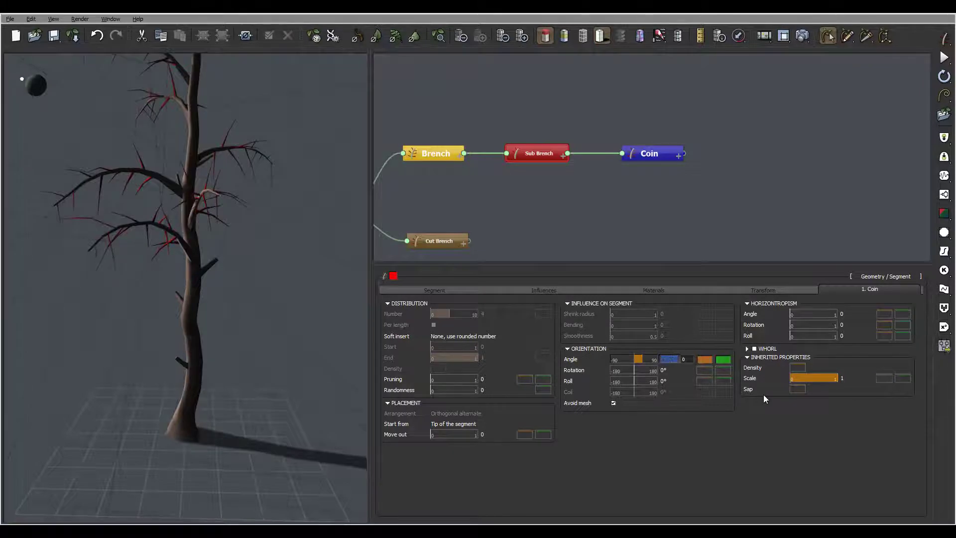
text(0)
key(Return)
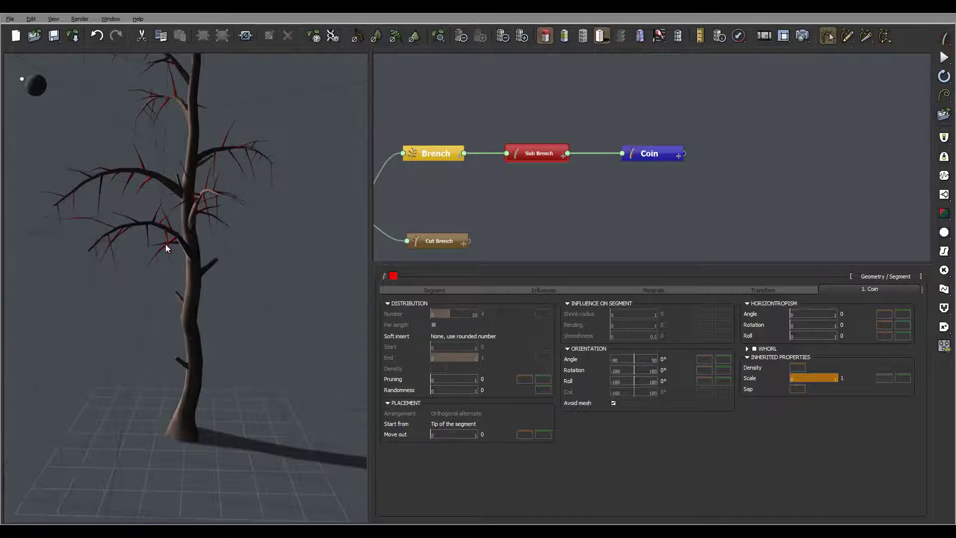
drag(160, 255, 238, 228)
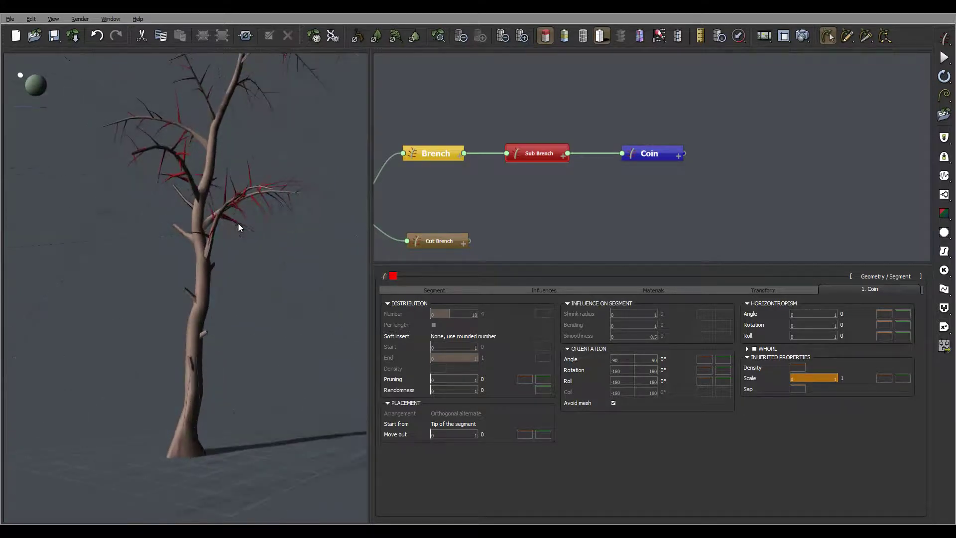
click(663, 151)
drag(279, 157, 329, 167)
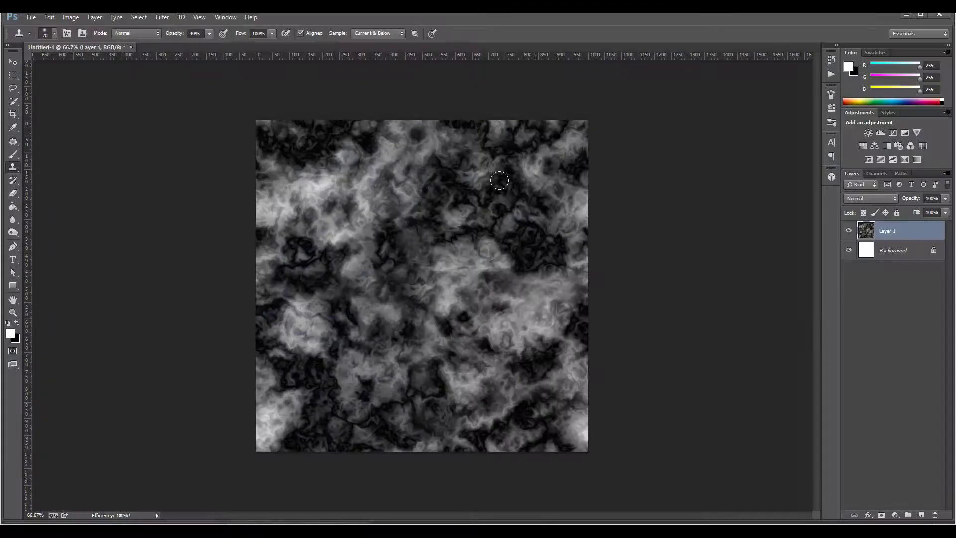
- Switch to Photoshop and close the Untitled-1 document without saving it
click(131, 46)
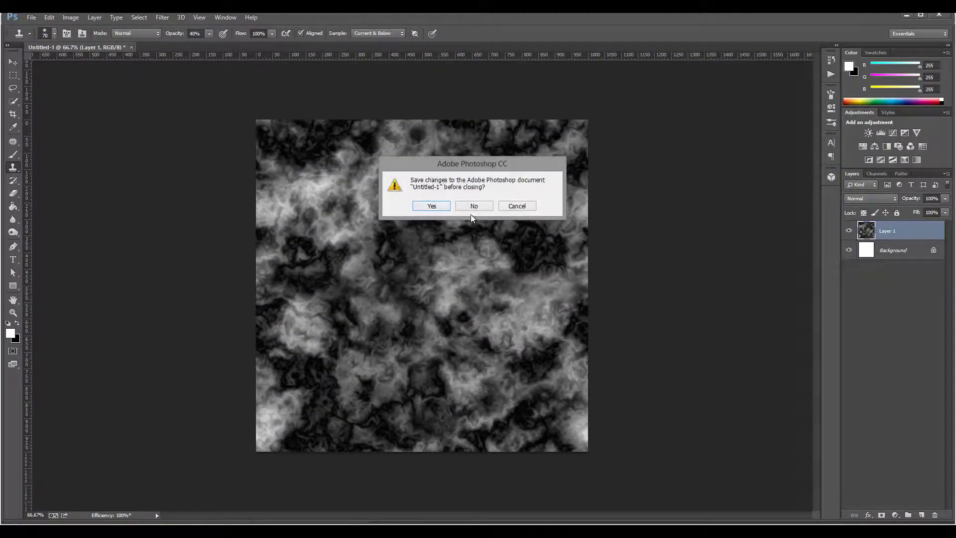
click(475, 205)
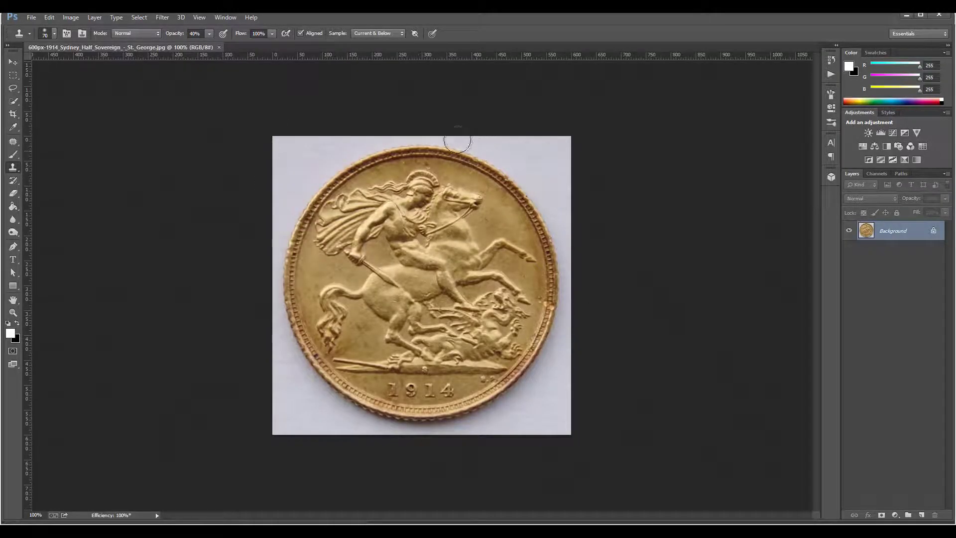
- Select the gold coin with the Elliptical Marquee tool, align the selection with its outline, and copy it to a new layer
click(11, 78)
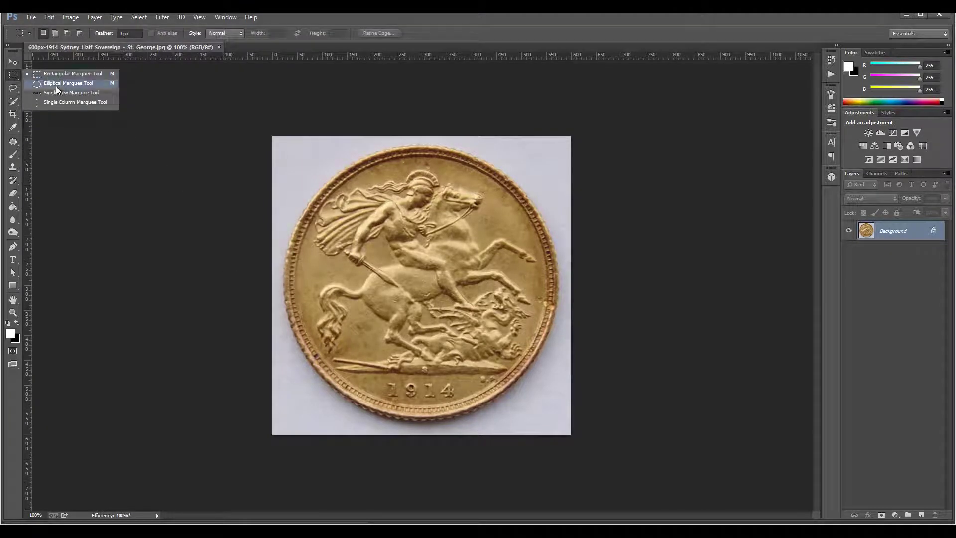
click(60, 83)
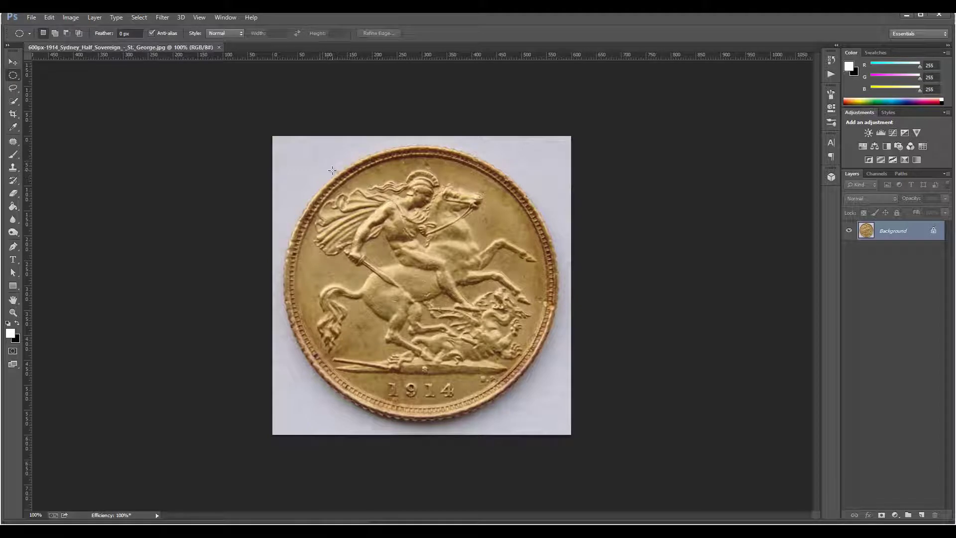
drag(306, 167, 600, 437)
drag(496, 333, 477, 312)
key(ctrl+j)
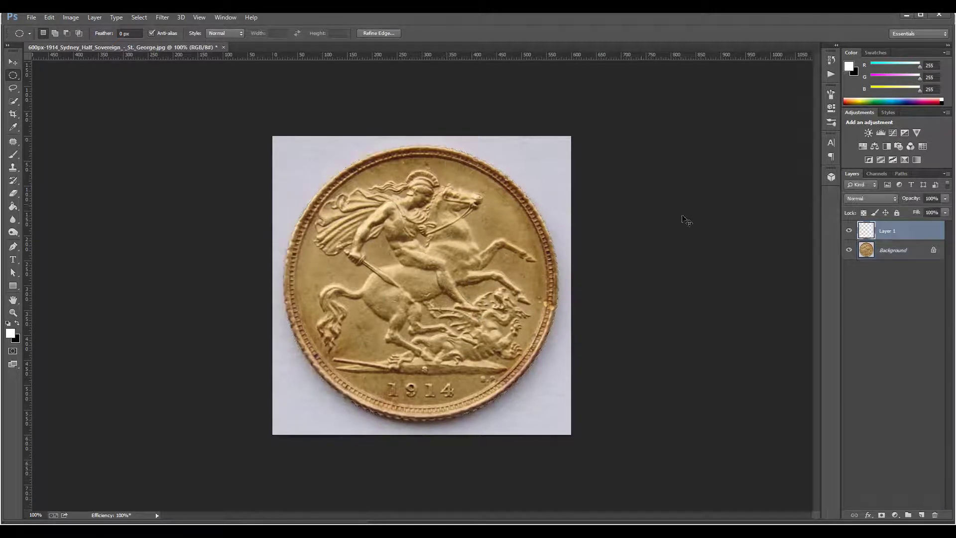
- Hide the Background layer and save the coin for web as a transparent PNG-24 over the existing file in DTPF-TexturePack
click(849, 250)
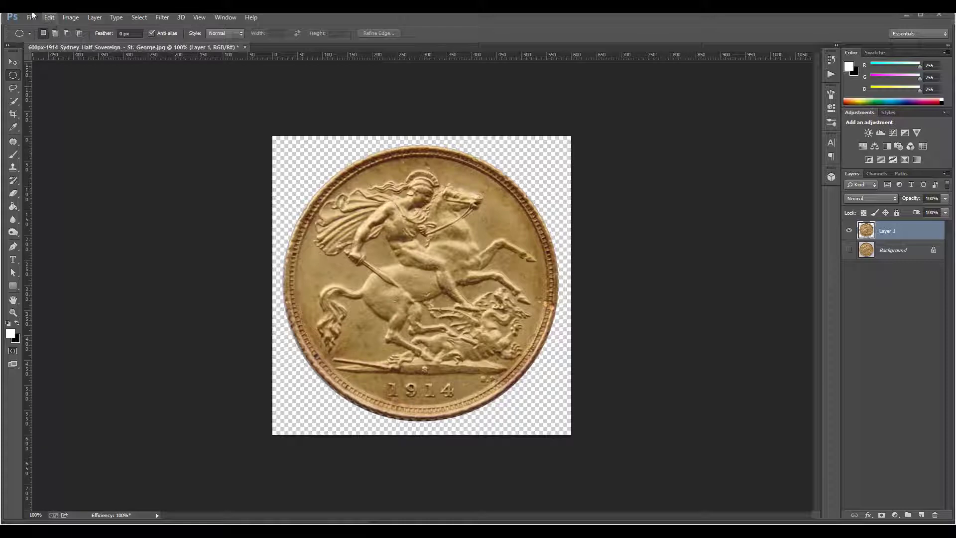
click(31, 18)
click(90, 156)
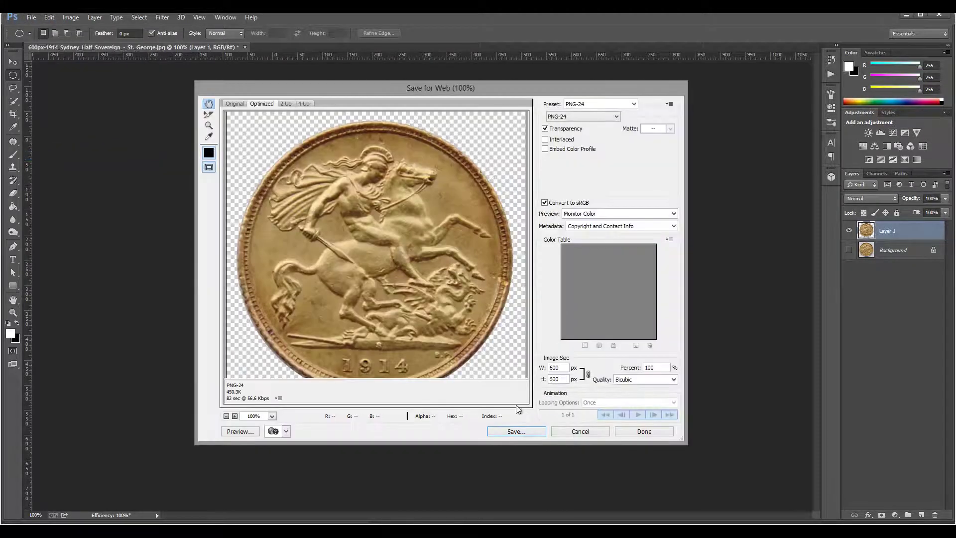
click(516, 431)
click(744, 469)
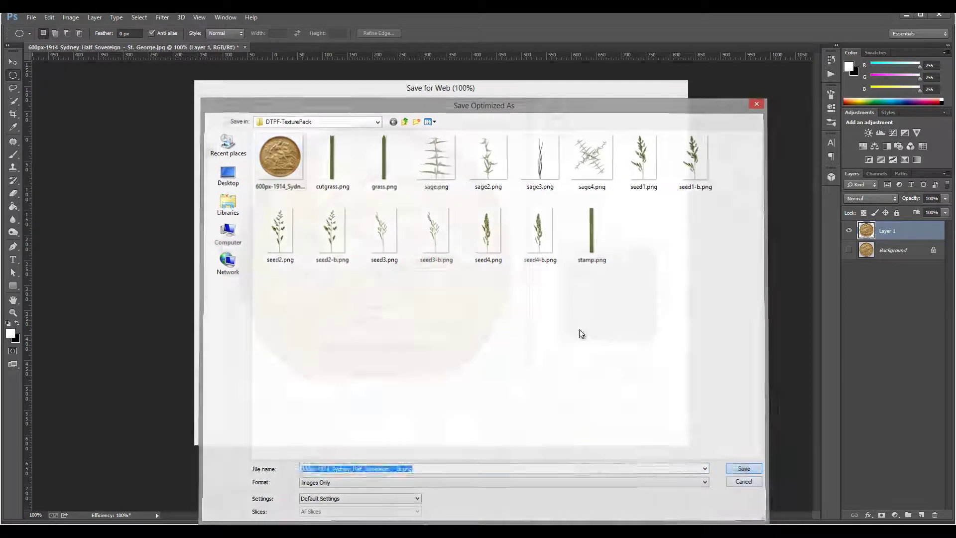
click(542, 259)
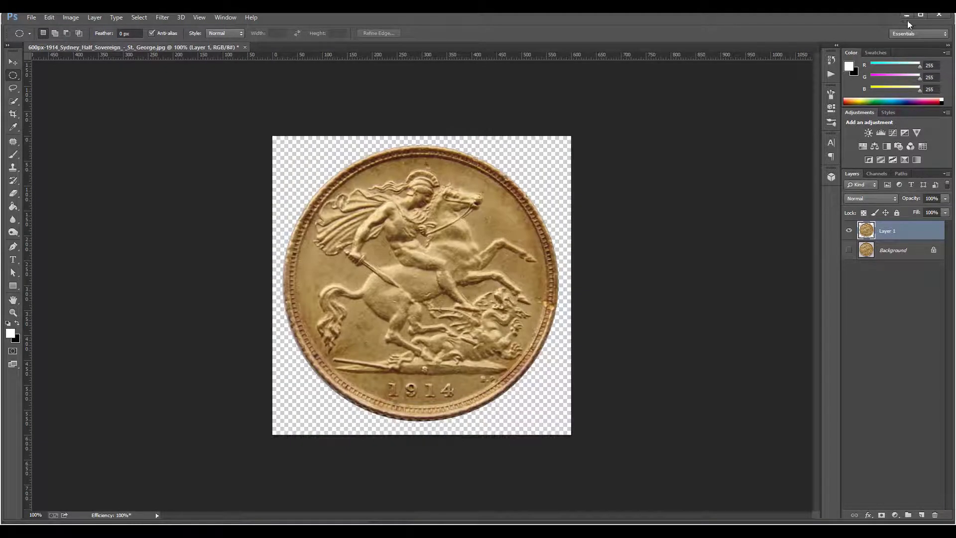
- Switch back to Plant Factory and set the Coin segment's length to 0.2
click(907, 15)
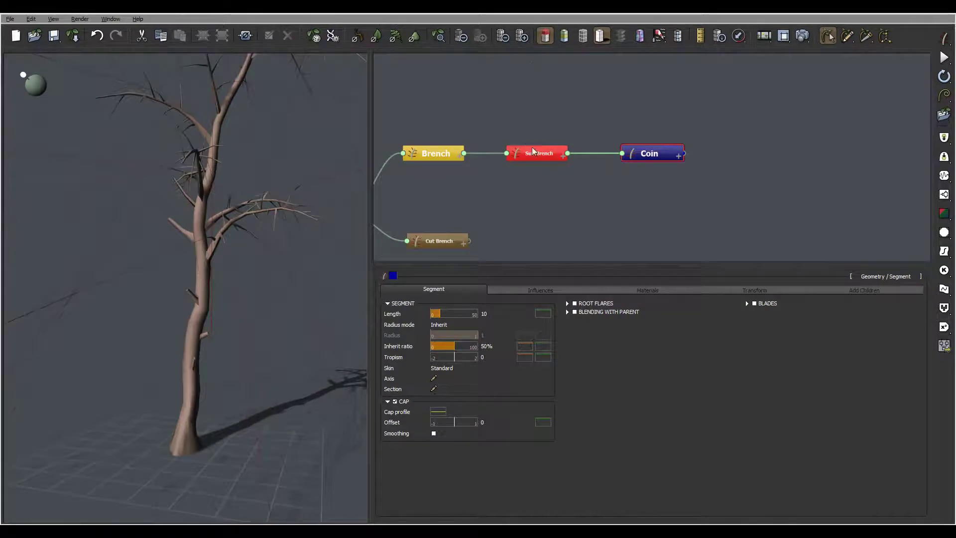
drag(306, 157, 319, 209)
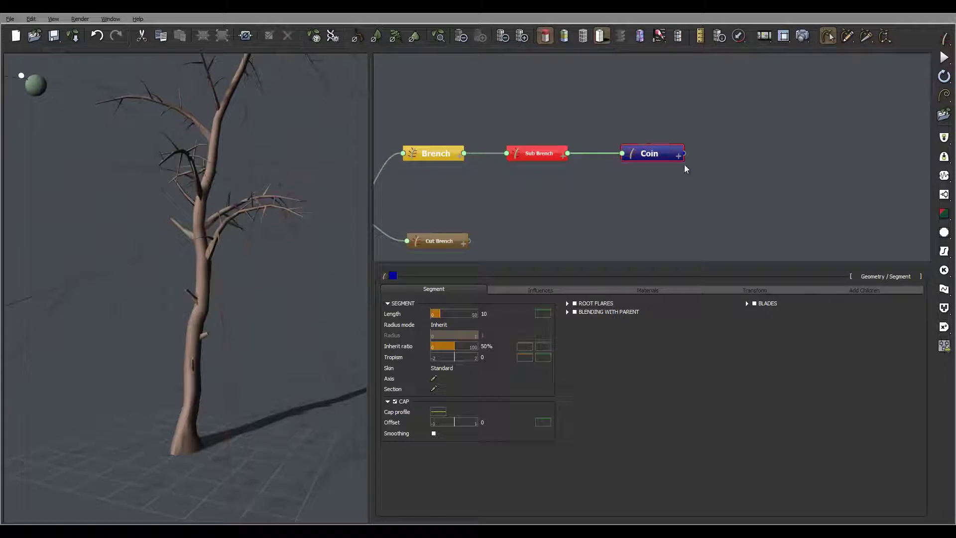
mouse_move(497, 312)
double_click(485, 314)
text(0.2)
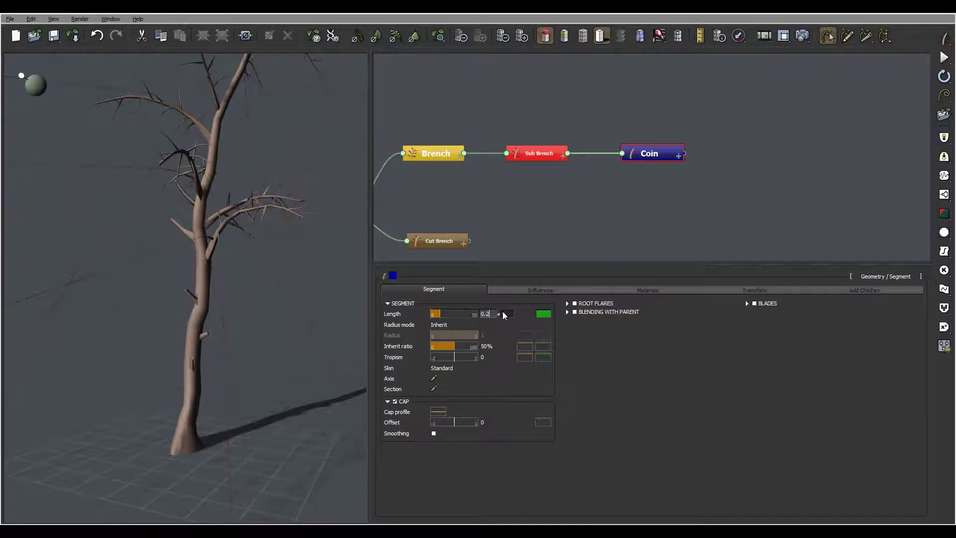
key(Return)
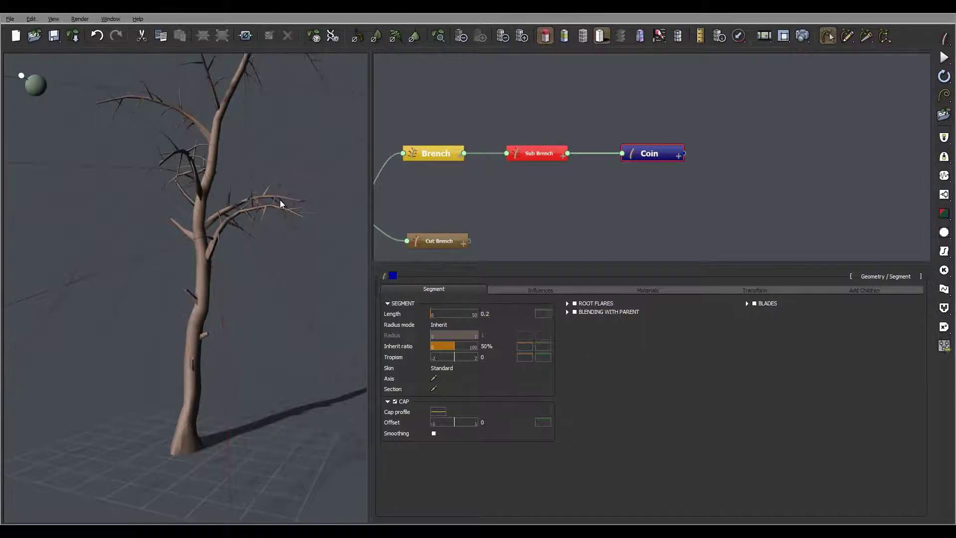
- Enable blending with parent for the Coin segment, with length 3.73 and upper width 0.92
scroll(281, 232, up, 10)
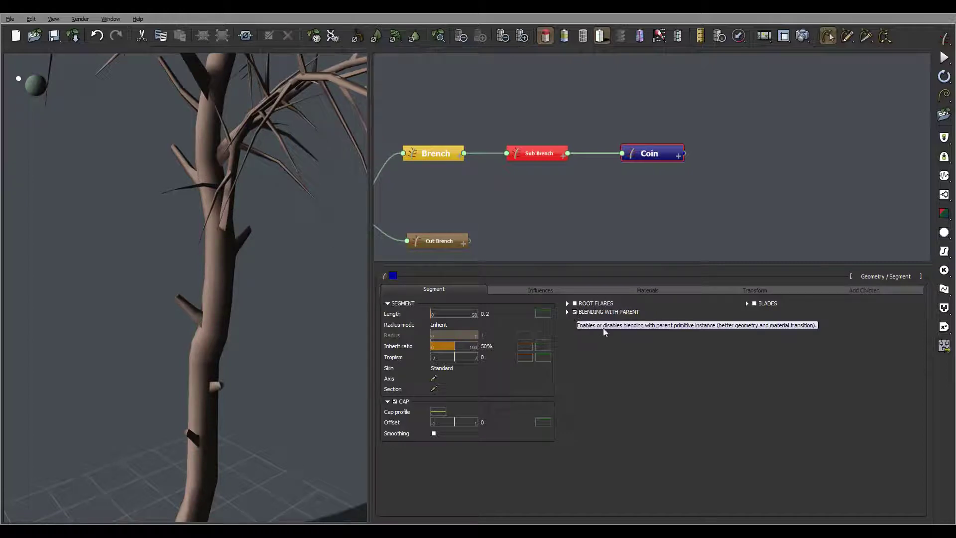
click(575, 312)
drag(638, 323, 644, 321)
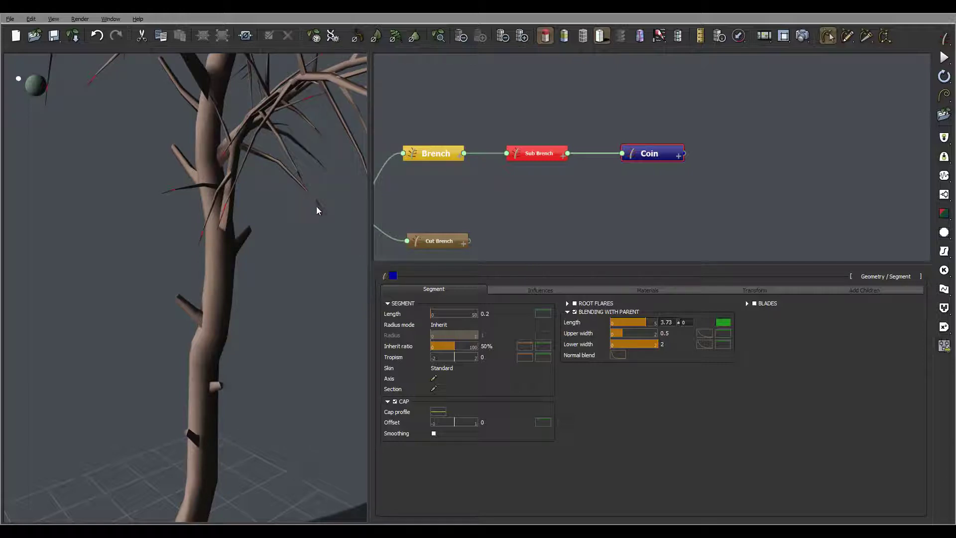
drag(621, 333, 631, 334)
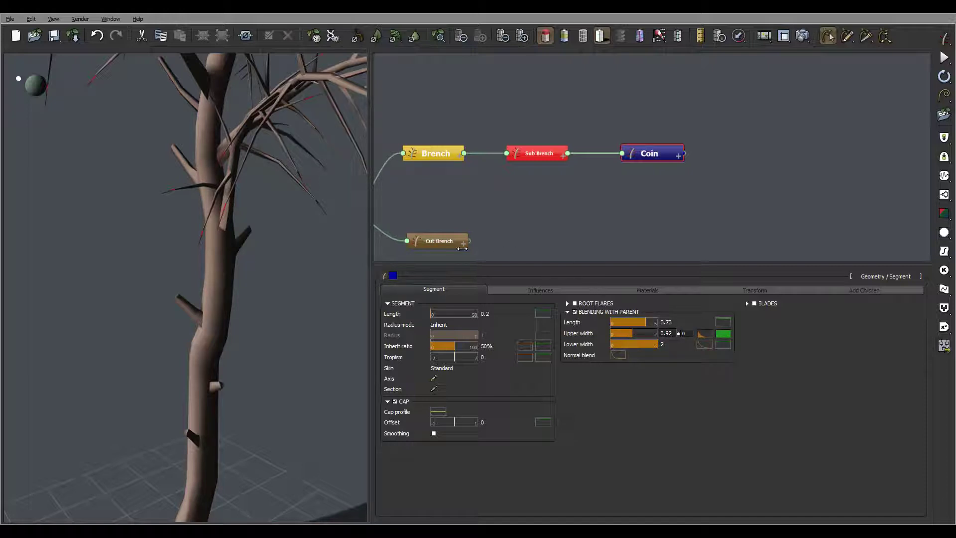
drag(199, 225, 354, 201)
- Enable blades on the Coin segment with auto-size and set the blade width to 5
click(754, 303)
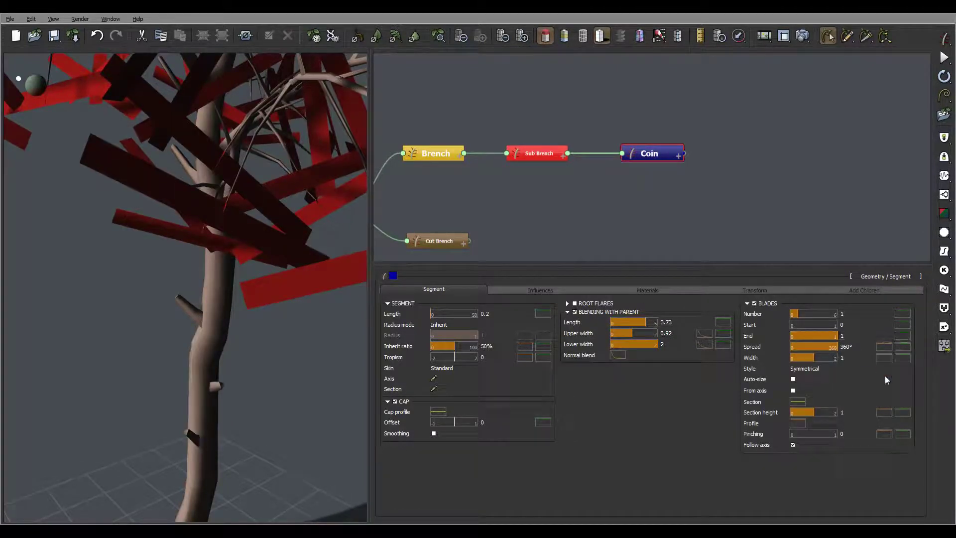
click(793, 381)
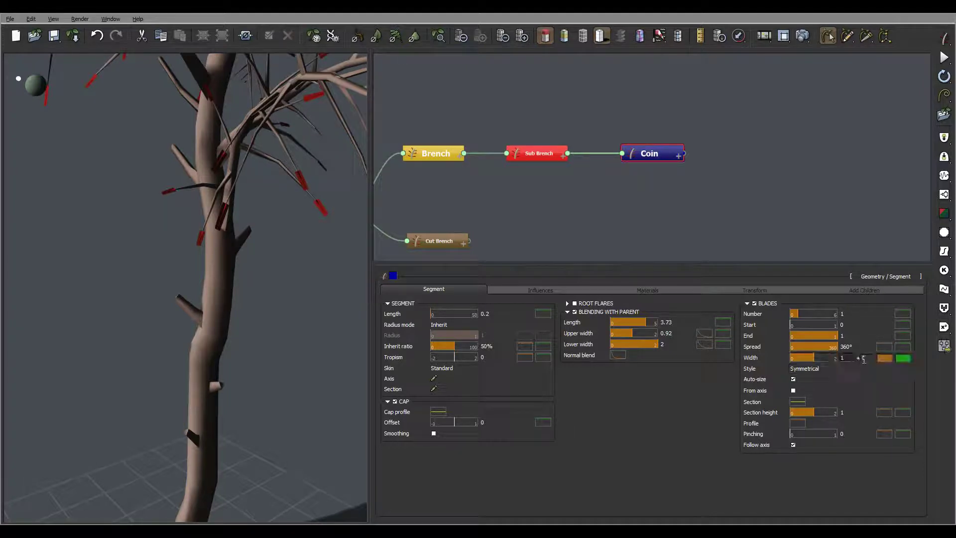
double_click(848, 357)
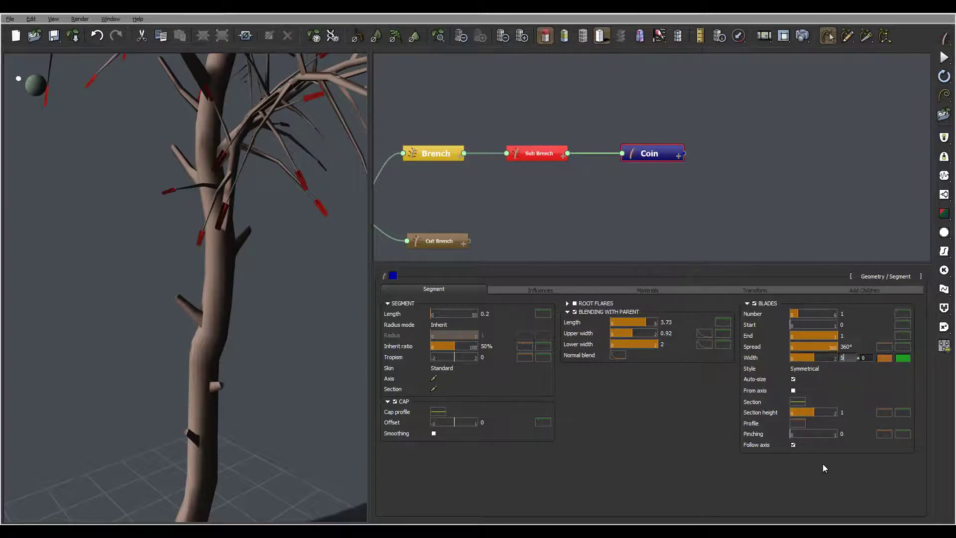
text(5)
key(Return)
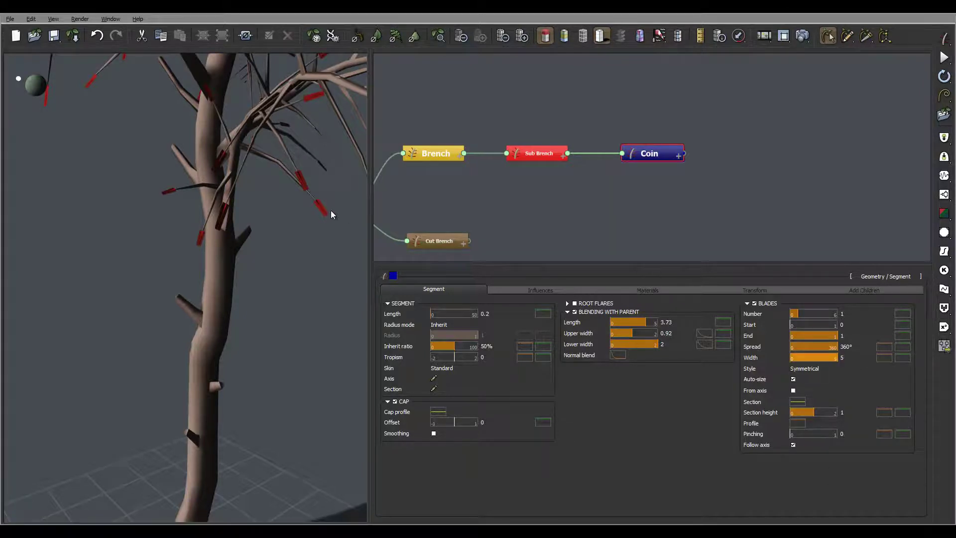
mouse_move(337, 207)
mouse_down()
mouse_move(337, 252)
mouse_move(336, 215)
mouse_up()
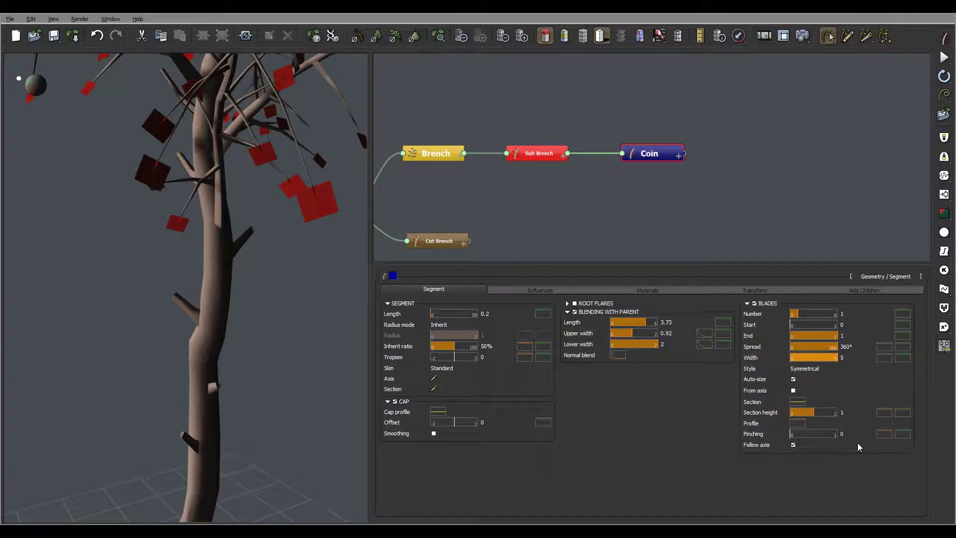
drag(321, 191, 244, 250)
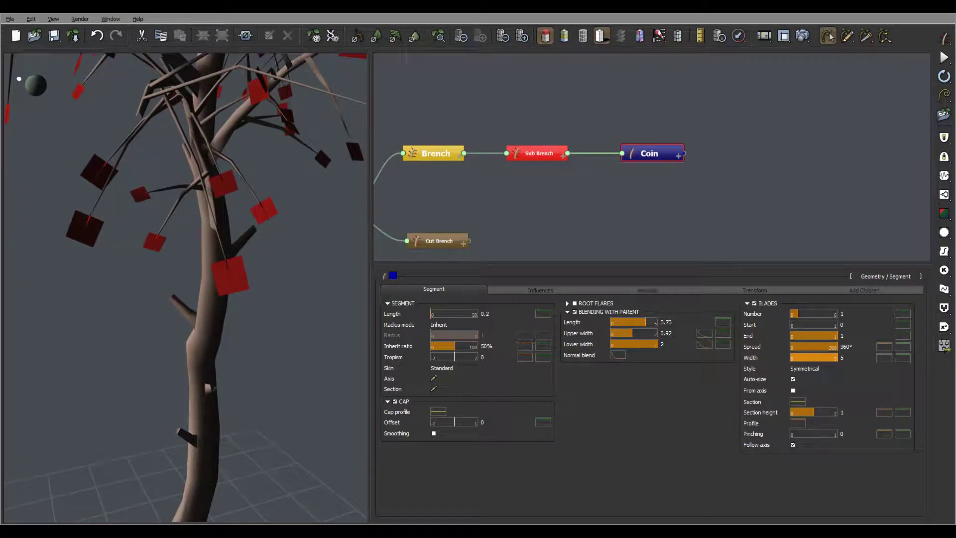
- Set the Coin segment's radius inherit ratio to 14%
click(632, 288)
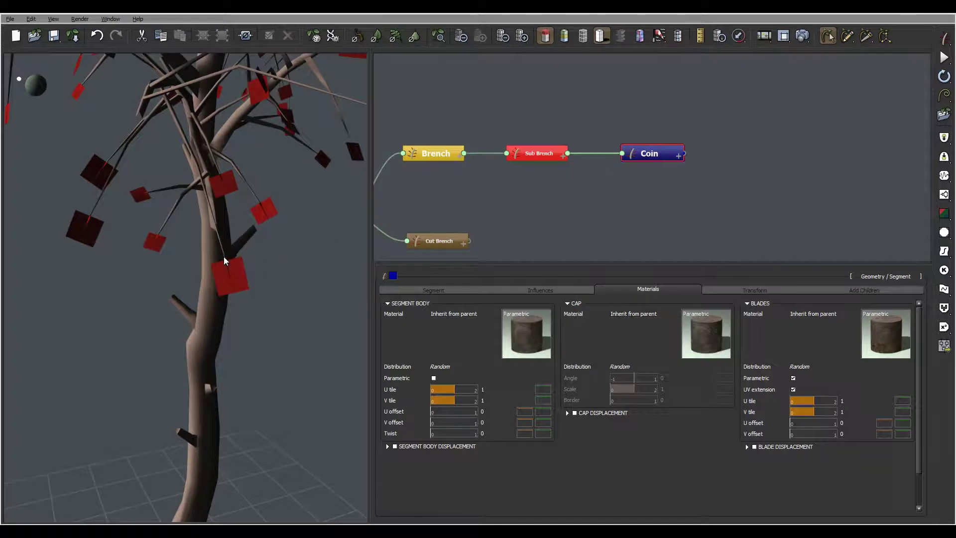
click(456, 291)
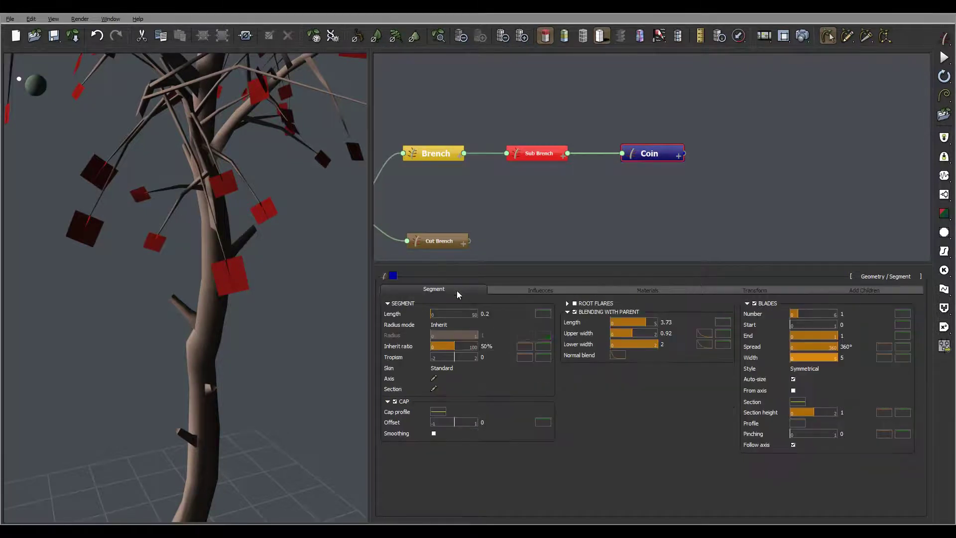
click(491, 346)
text(0)
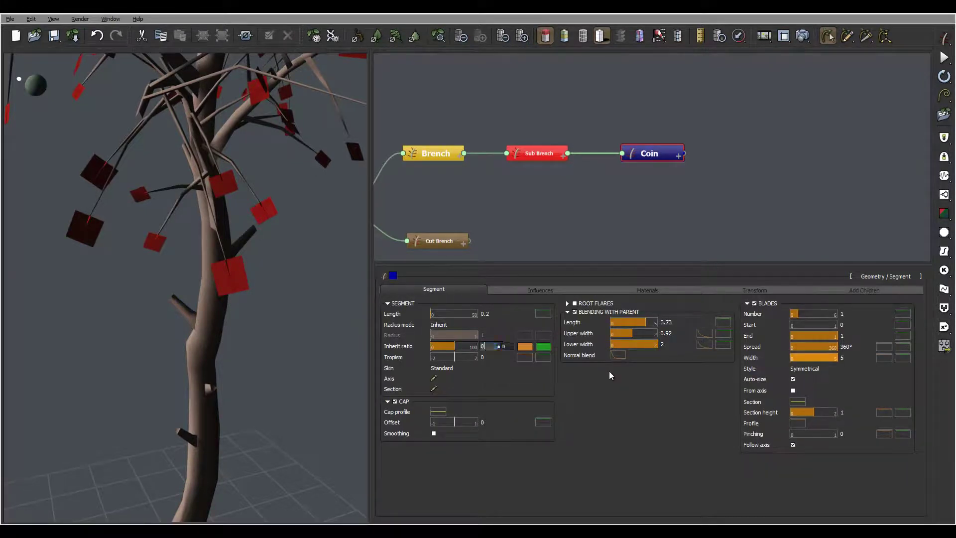
key(Return)
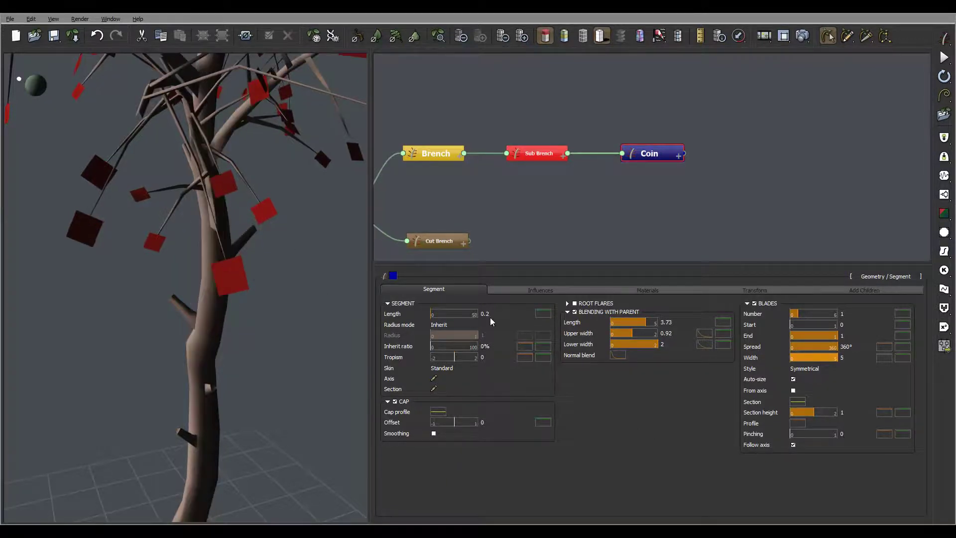
double_click(486, 345)
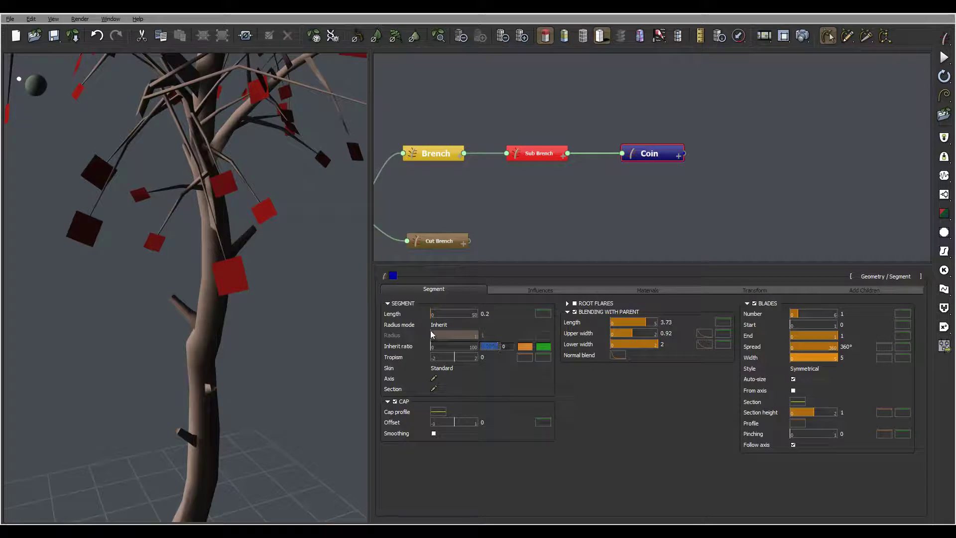
key(Return)
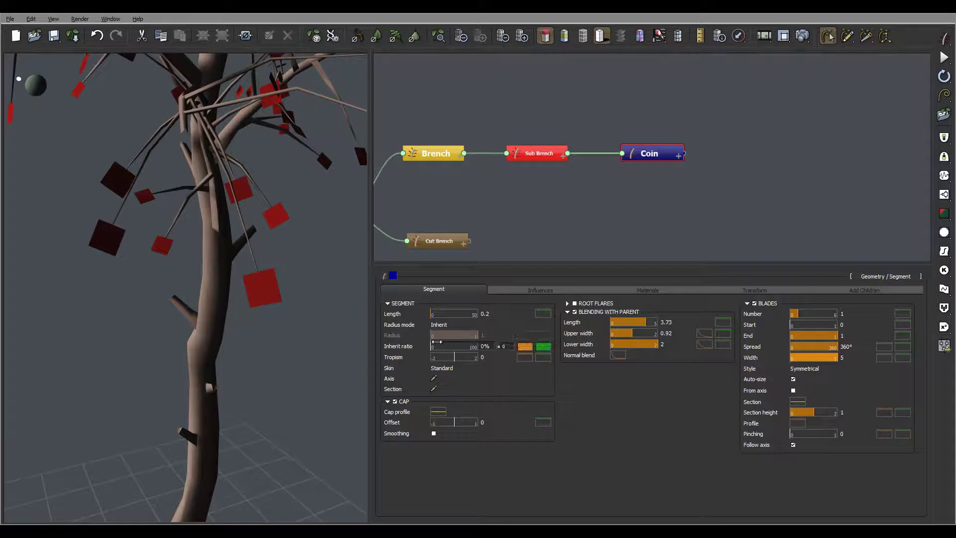
drag(434, 343, 443, 346)
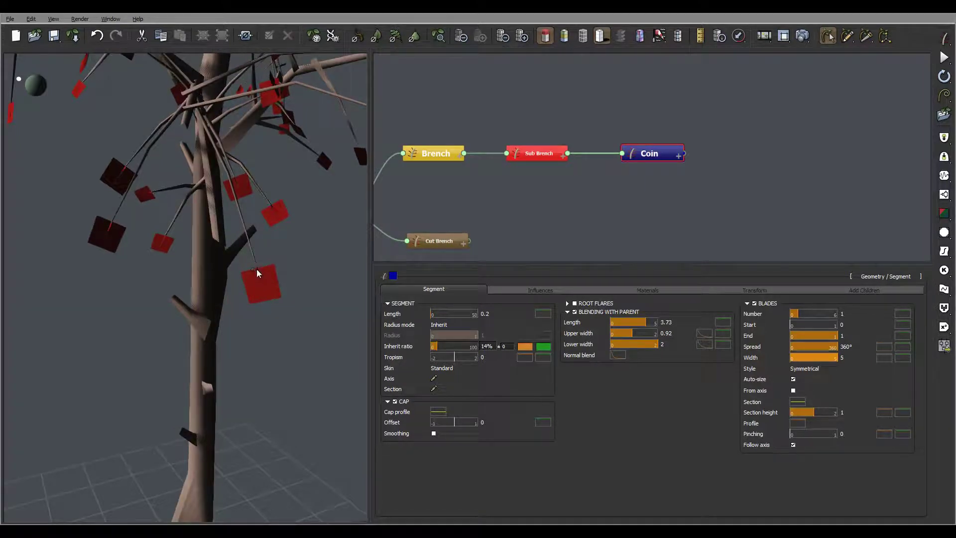
- In the inherit ratio's profile curve, add a keypoint at about (0.09, 1) and another placed at about (0.22, 0)
click(525, 348)
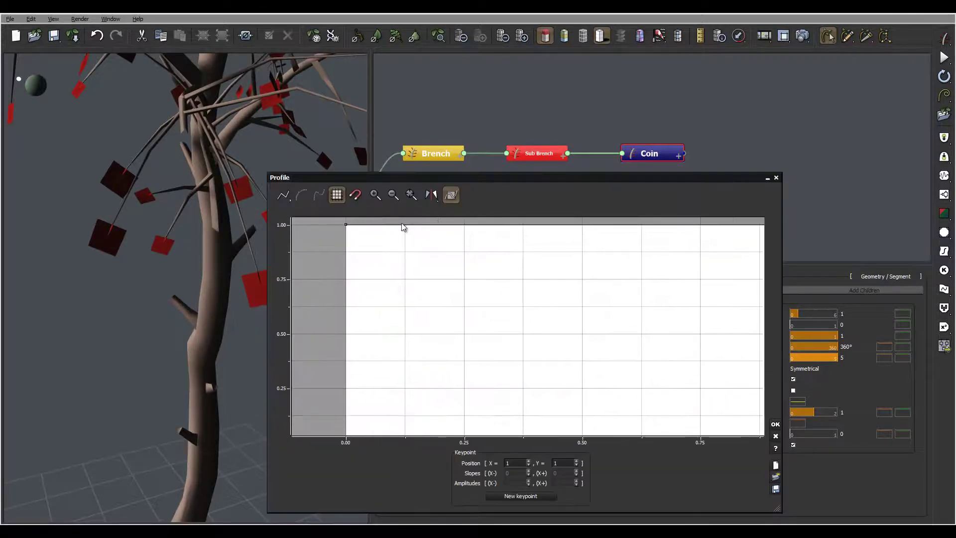
click(386, 226)
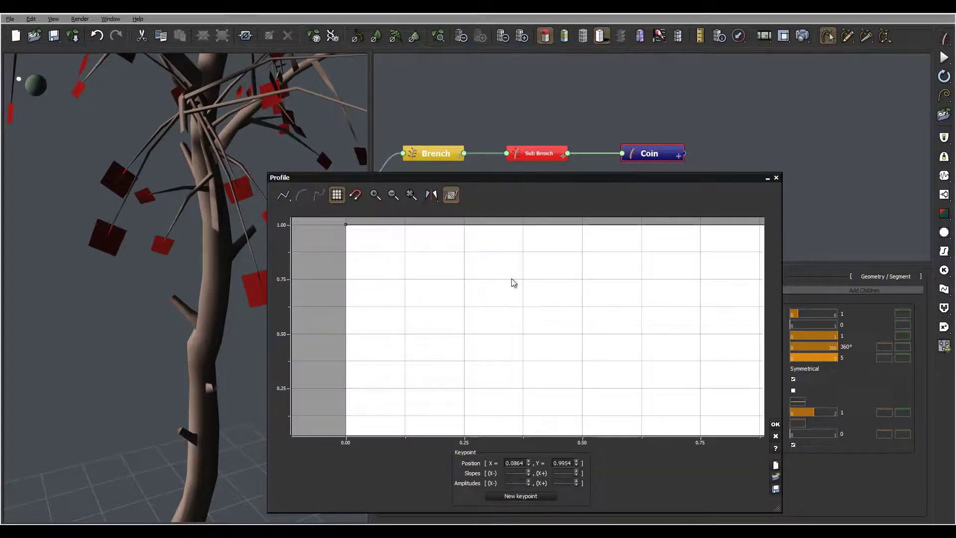
click(523, 226)
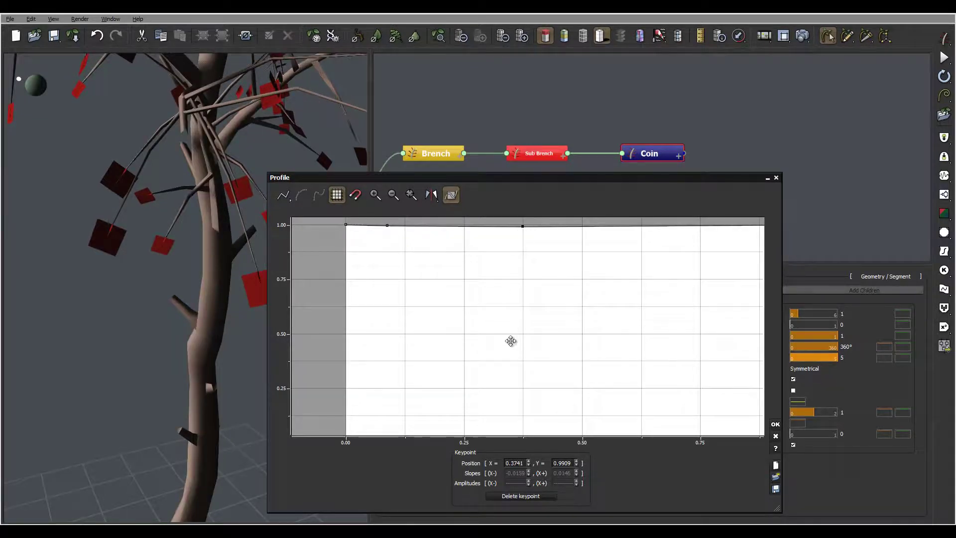
drag(511, 341, 497, 413)
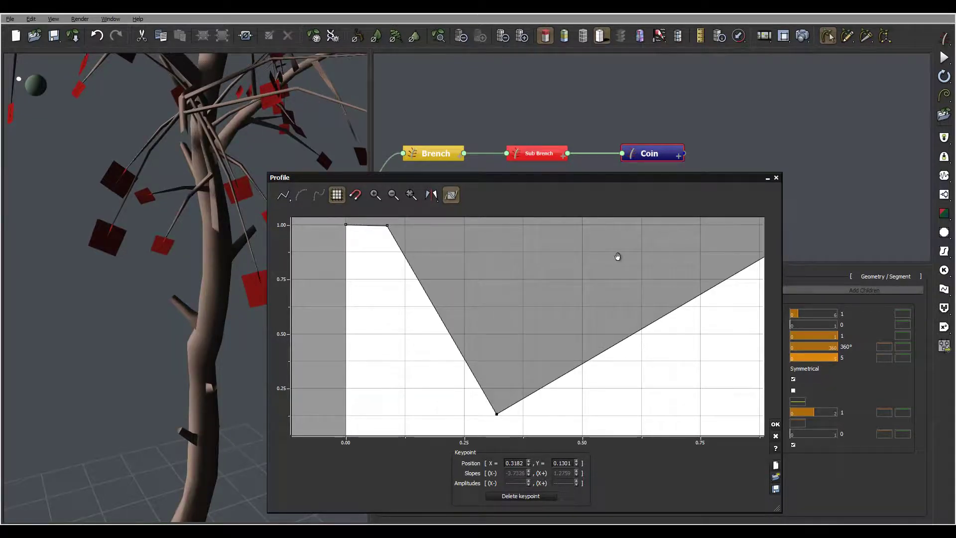
drag(470, 305, 471, 311)
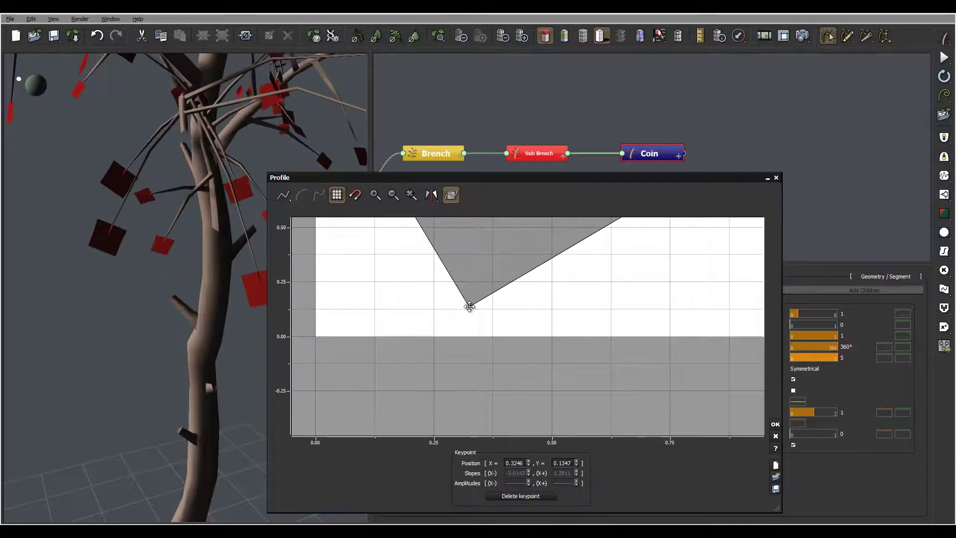
drag(470, 305, 421, 337)
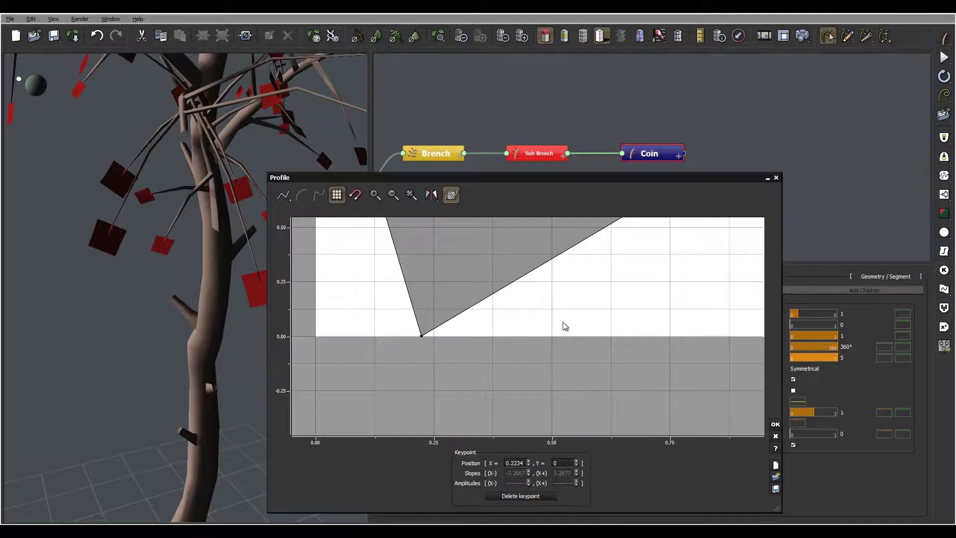
- Lower the profile's end keypoint at X = 1 to Y = 0 and accept the curve
drag(563, 327, 563, 326)
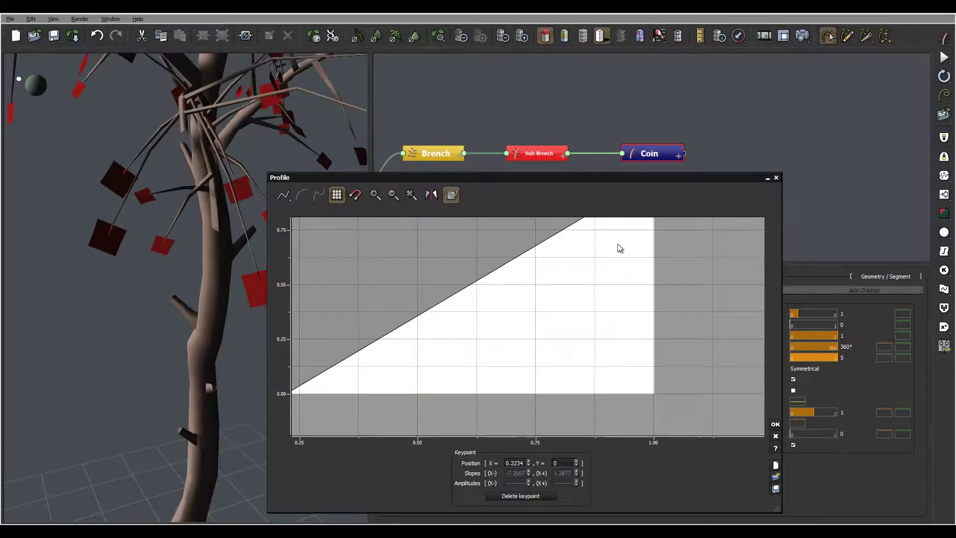
scroll(646, 271, up, 2)
drag(657, 228, 714, 389)
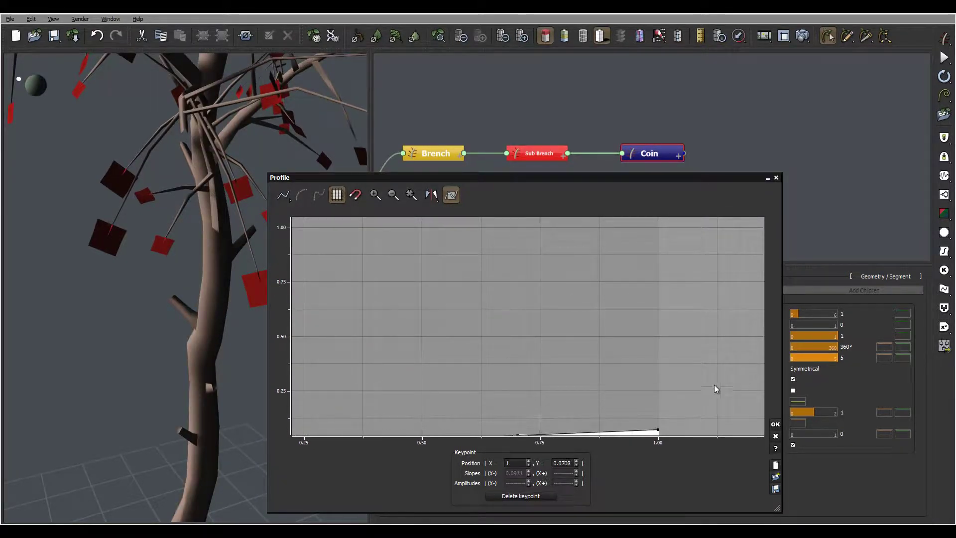
scroll(715, 255, down, 6)
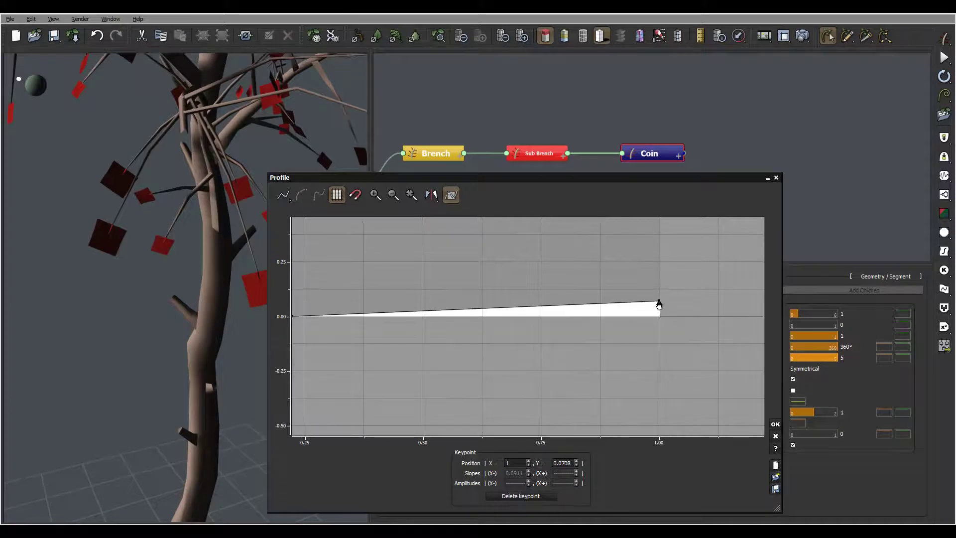
drag(658, 299, 658, 310)
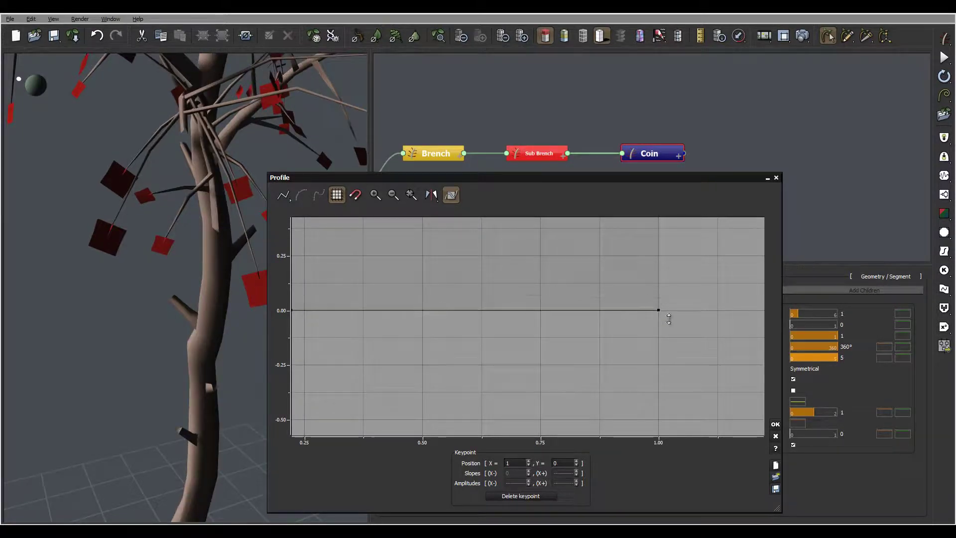
click(775, 424)
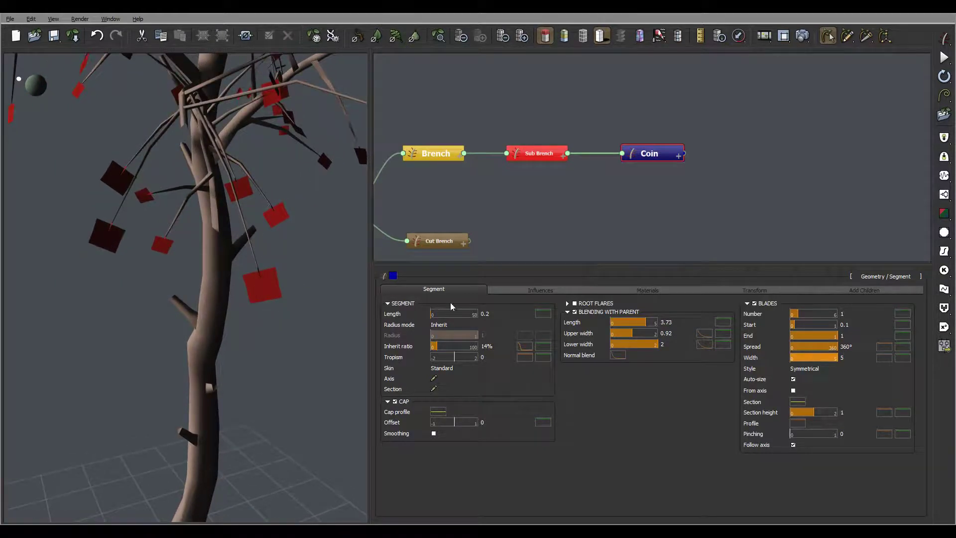
- Set the start value of the Coin segment's blades to 0.05
double_click(844, 325)
text(0.05)
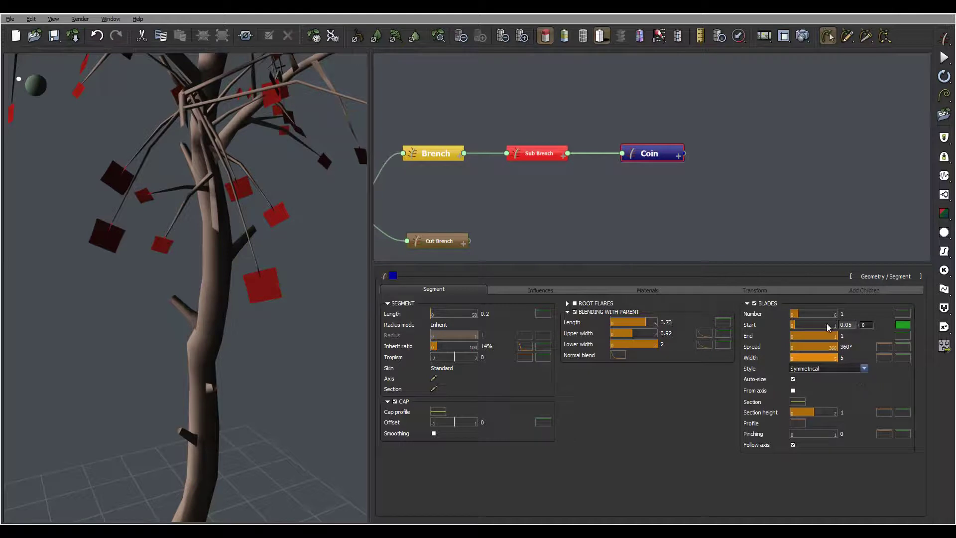
key(Return)
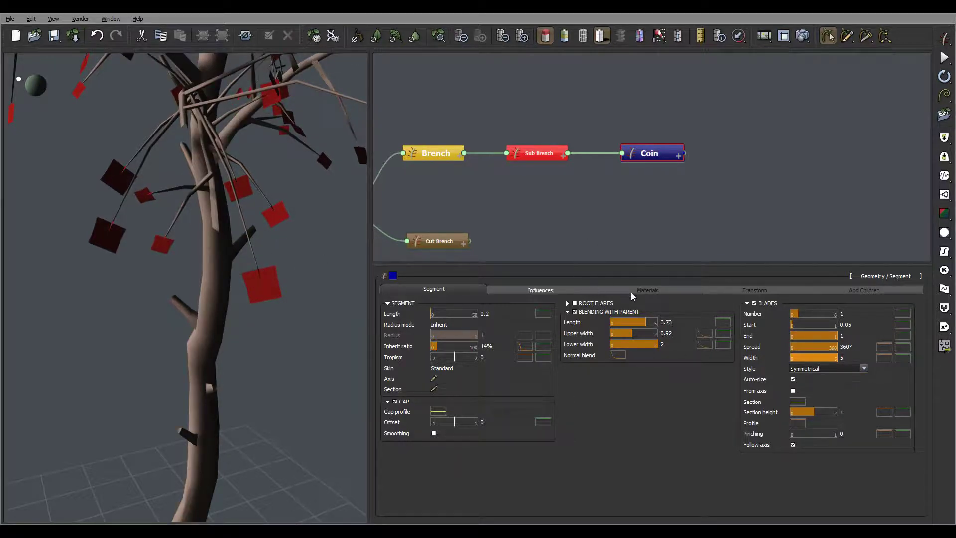
- Open the material of the Coin segment's blades for editing and delete its Mossy layer
click(666, 290)
mouse_move(880, 336)
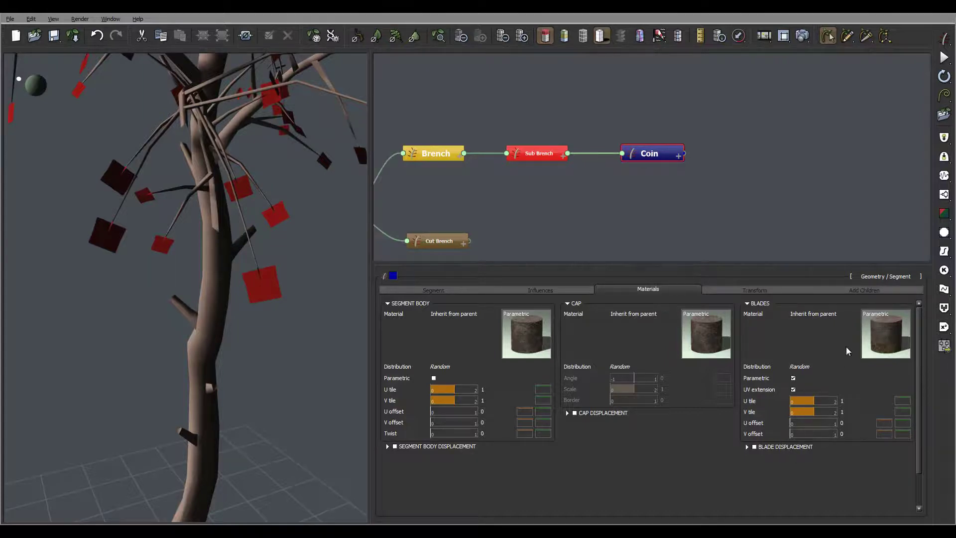
click(885, 329)
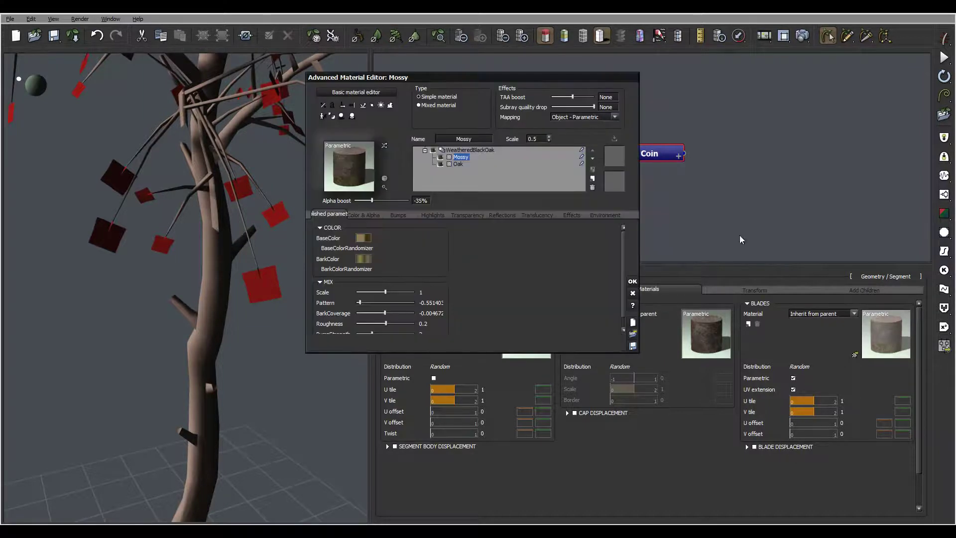
mouse_move(486, 75)
mouse_down()
mouse_move(491, 82)
mouse_move(475, 89)
mouse_up()
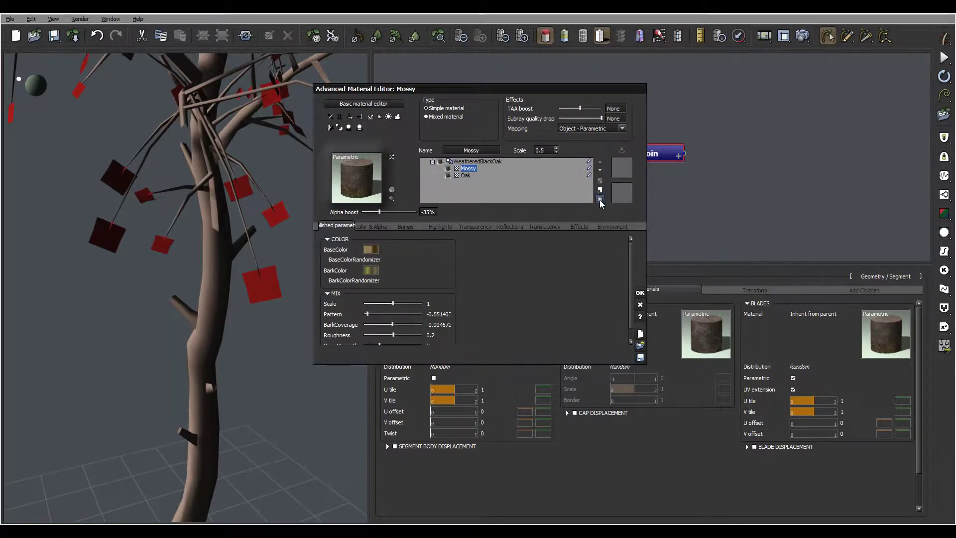
double_click(468, 176)
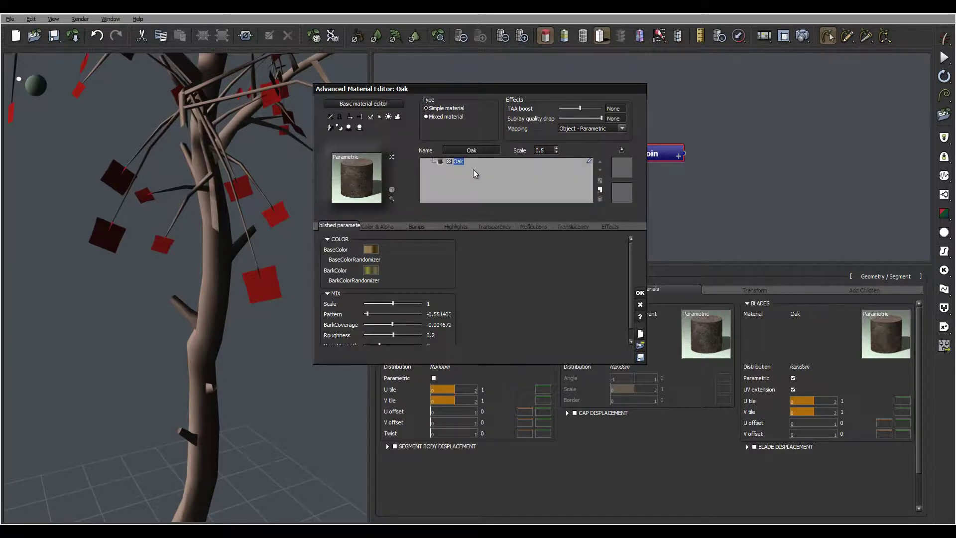
click(372, 226)
click(354, 227)
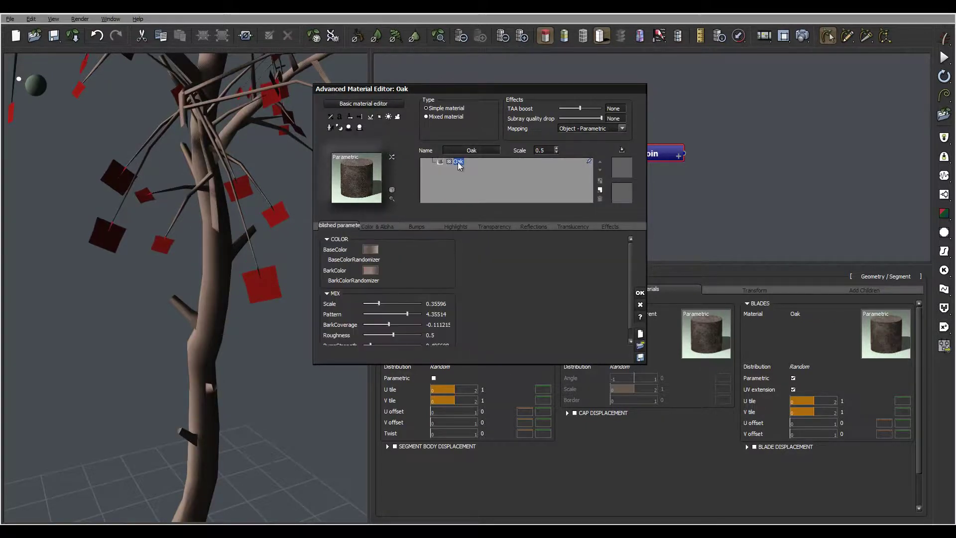
- Add a new layer to the blade material, delete the Oak layer, and name the remaining material Coin
click(600, 191)
click(642, 383)
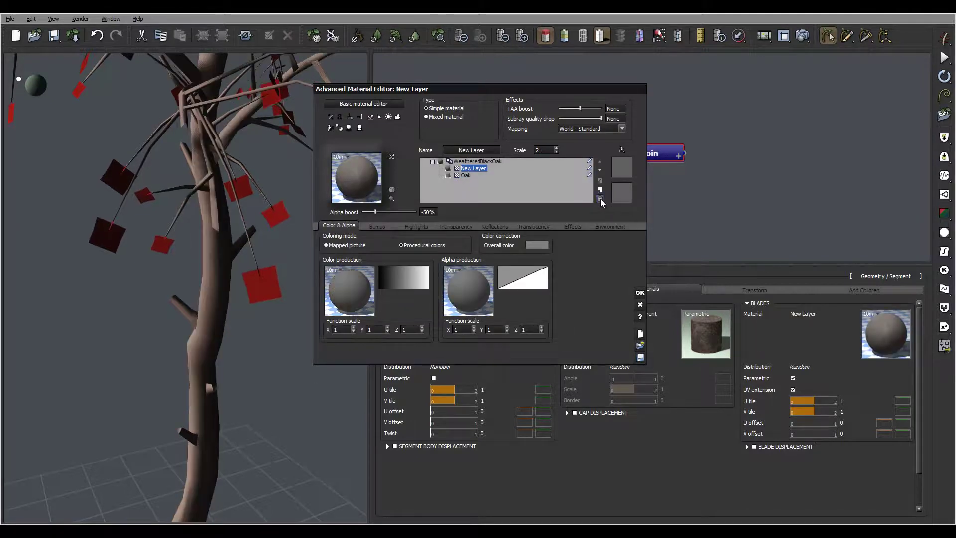
click(466, 176)
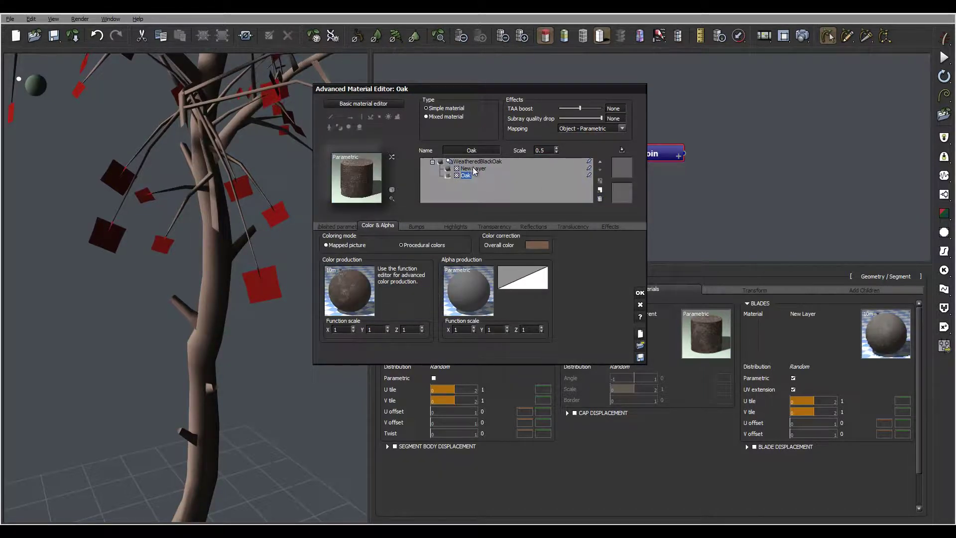
click(487, 167)
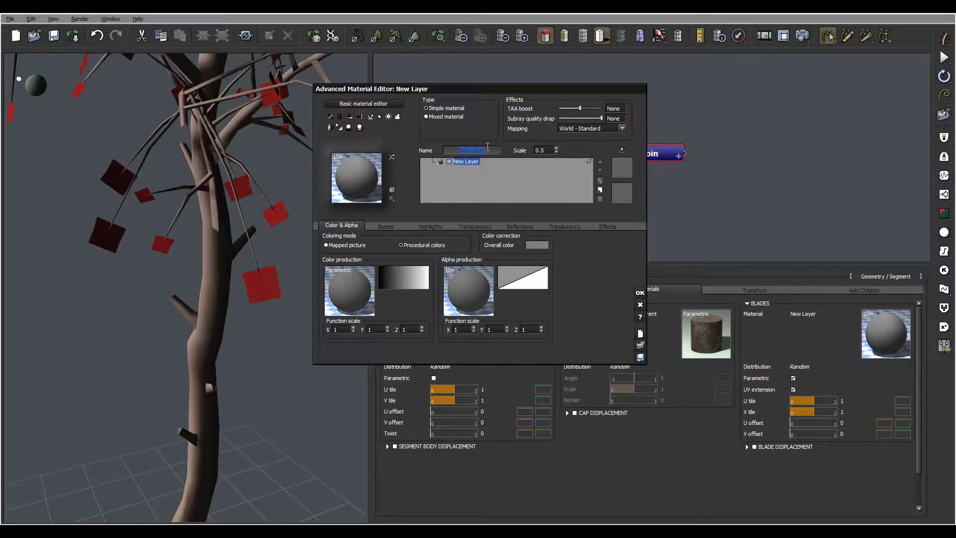
text(Coin)
key(Return)
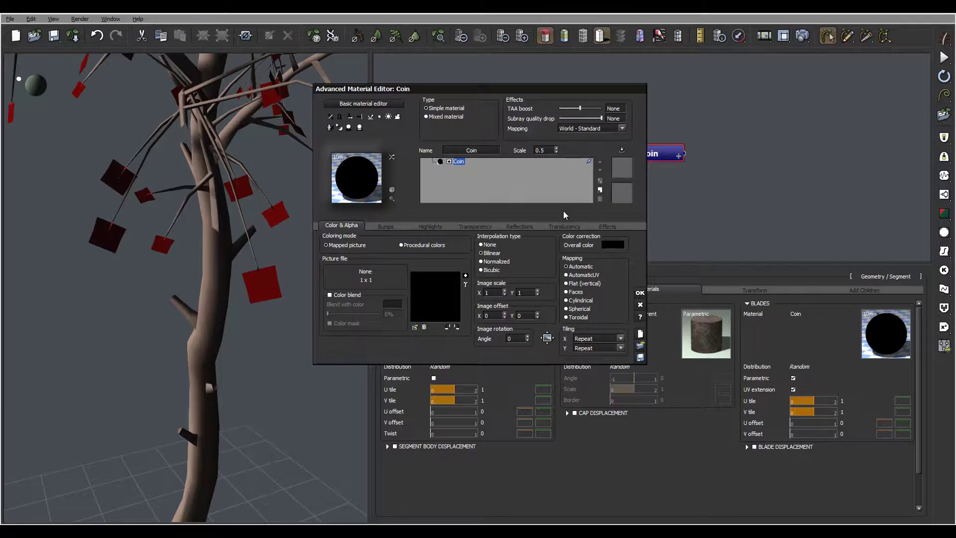
- Load the 600px-1914_Sydney gold coin image from DTPF-TexturePack as the Coin material's color picture and use its alpha as material transparency
click(442, 275)
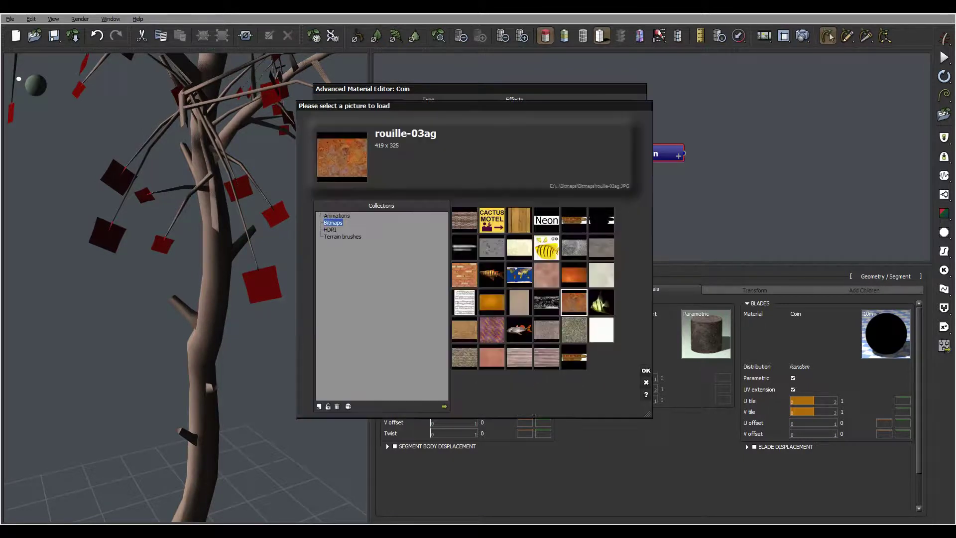
click(319, 407)
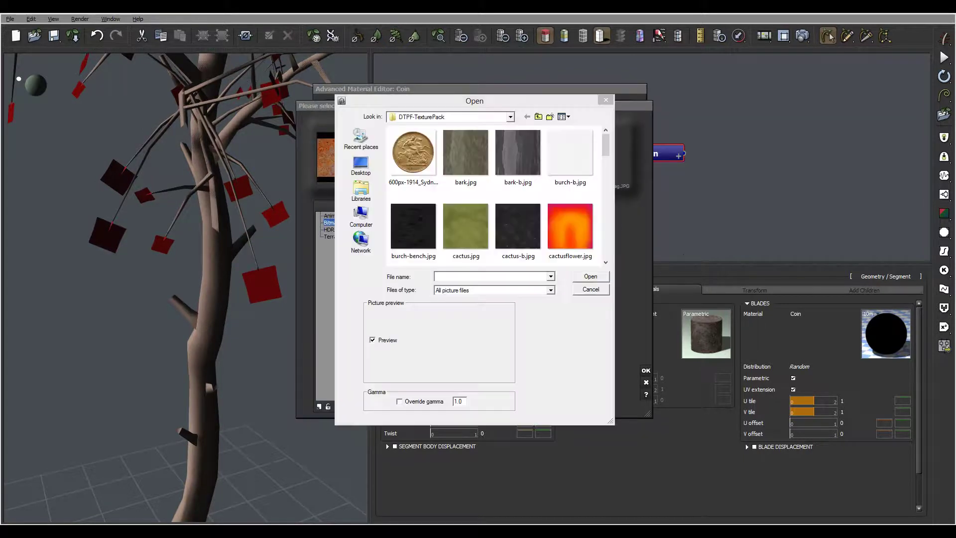
click(412, 154)
click(607, 276)
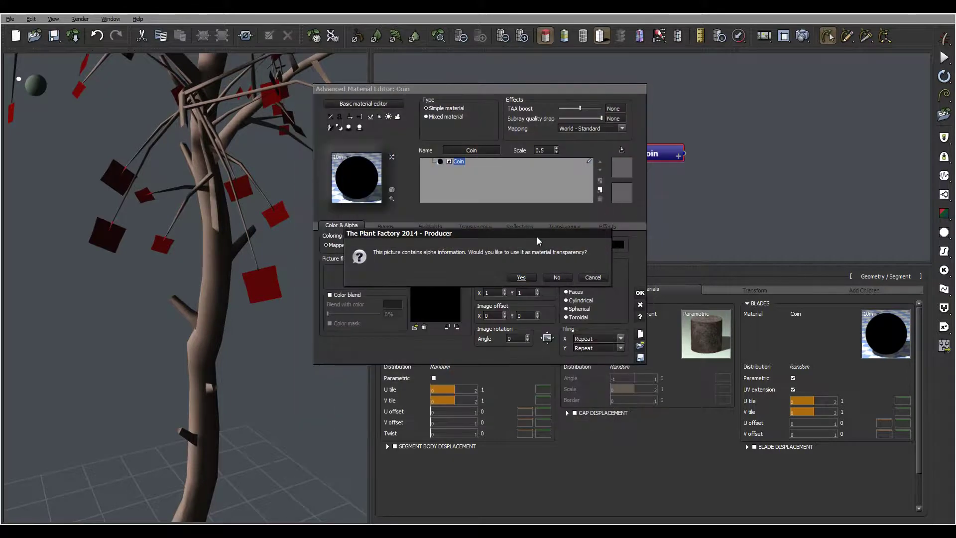
click(527, 277)
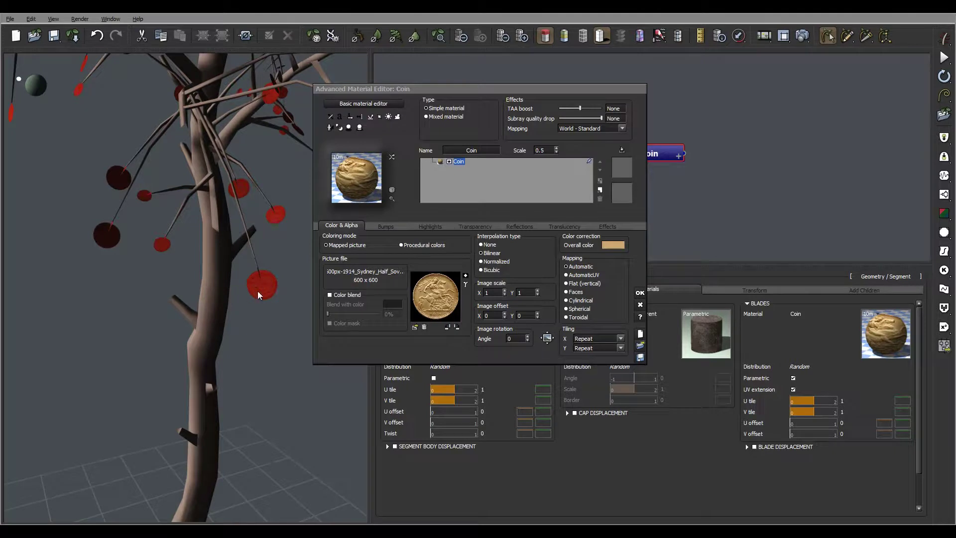
- Set the Coin material's highlight color to light red (RGB 254, 154, 150), with global intensity 89% and global size 57%
click(430, 226)
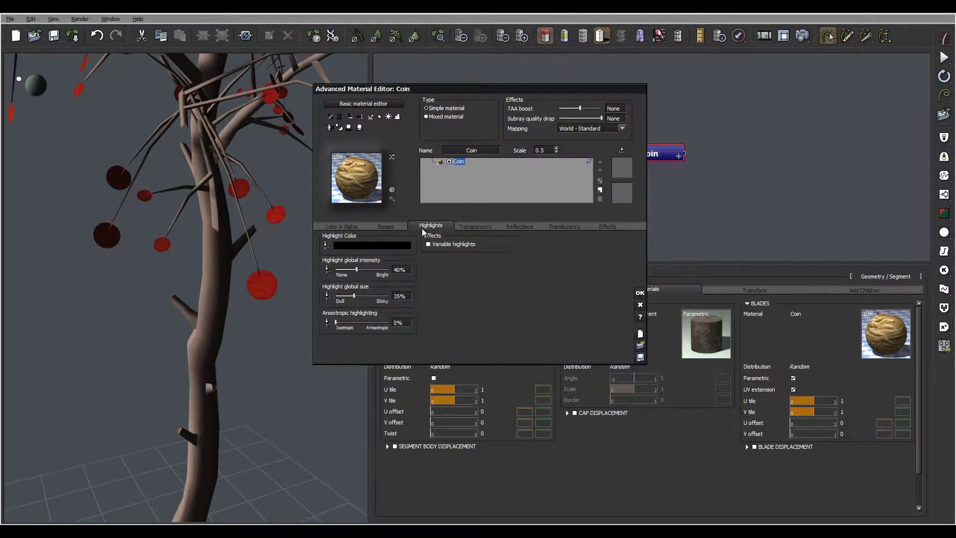
click(380, 246)
mouse_move(447, 223)
mouse_down()
mouse_move(448, 199)
mouse_move(450, 217)
mouse_up()
click(352, 199)
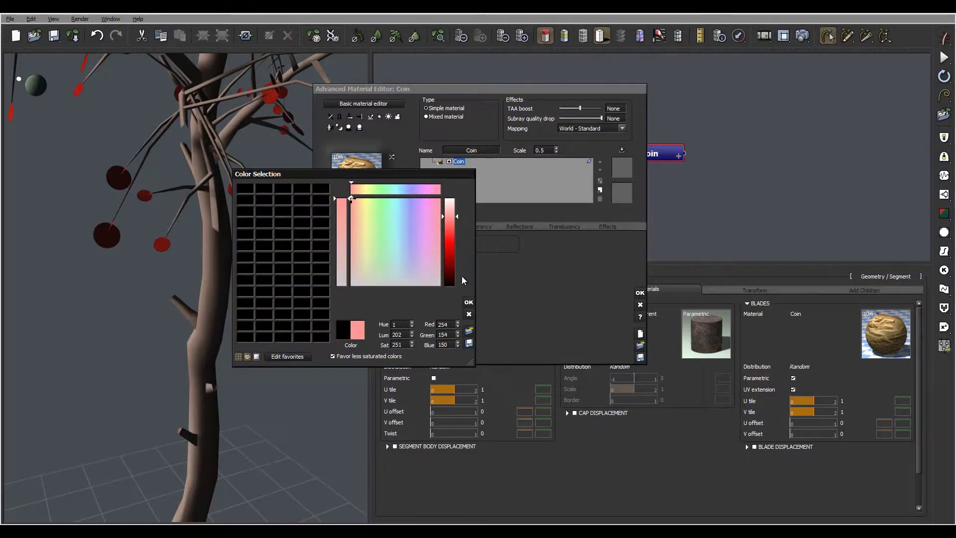
click(468, 301)
drag(361, 269, 383, 269)
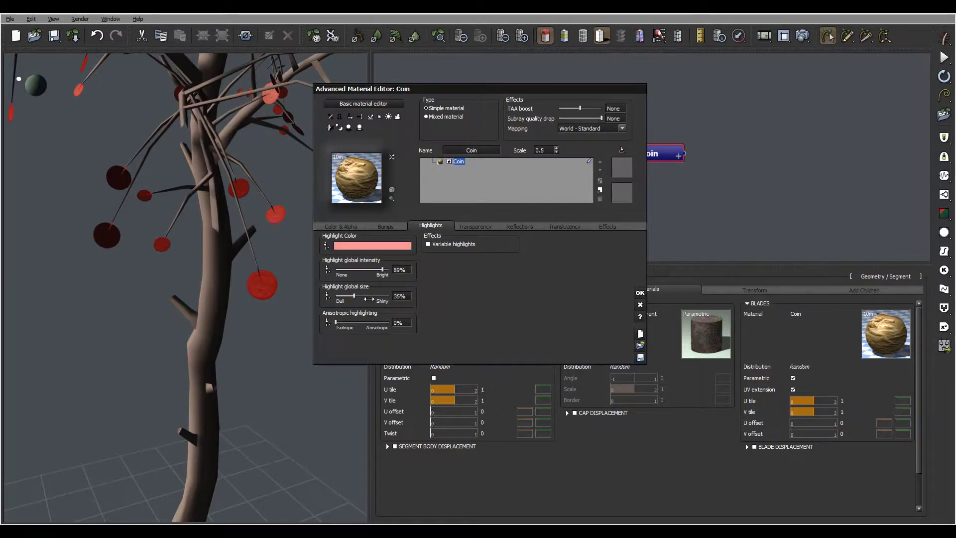
click(368, 297)
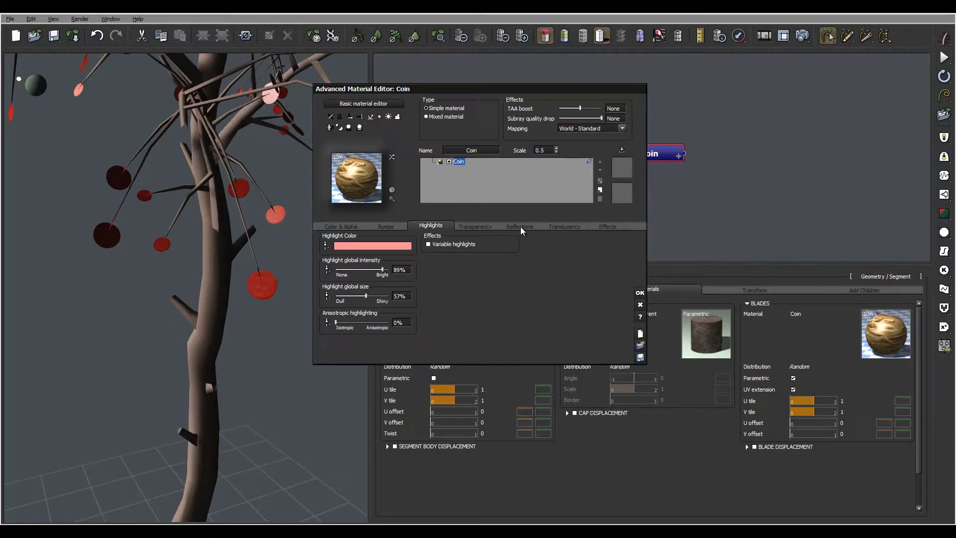
- Set the Coin material's global reflectivity to 83% and its metallic color reflected light to 100%
click(521, 226)
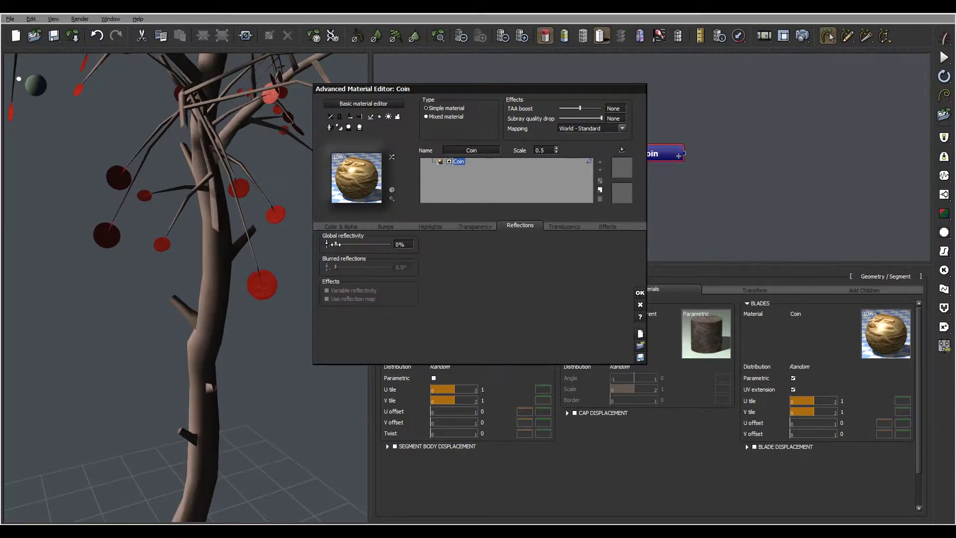
drag(336, 244, 381, 244)
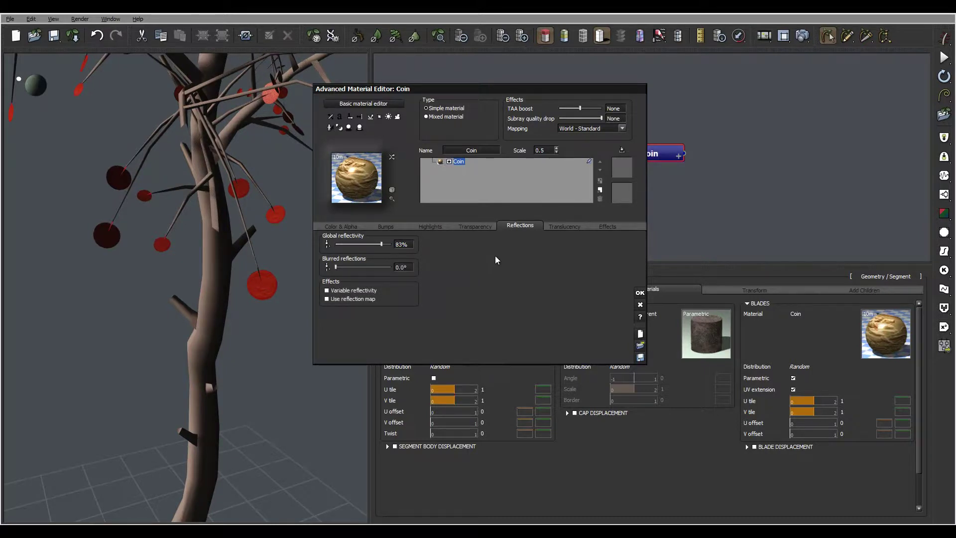
click(608, 226)
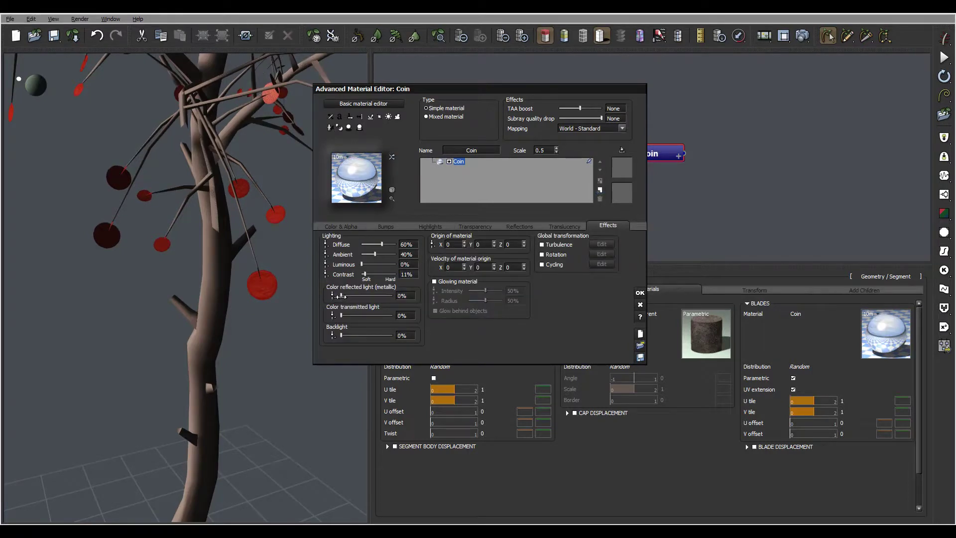
drag(344, 296, 373, 295)
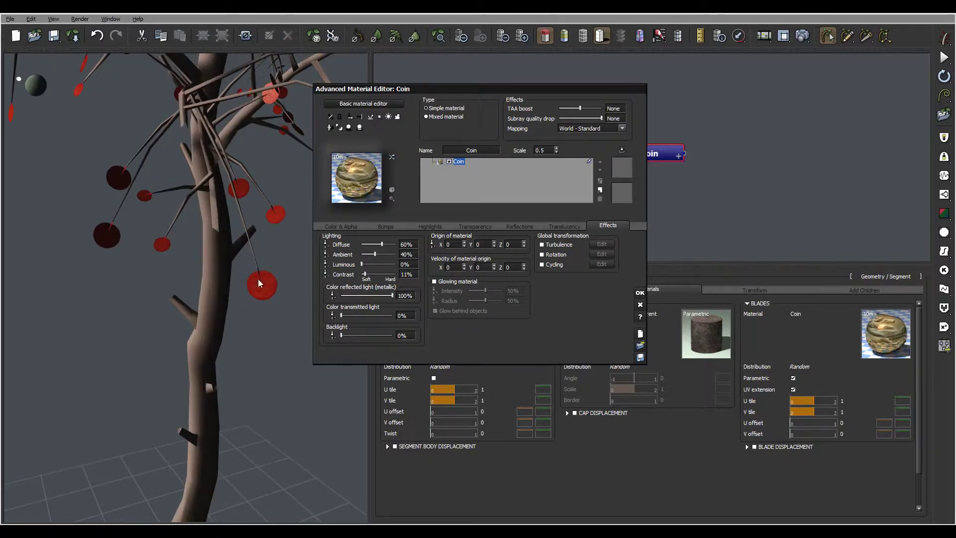
- Slightly raise the Coin material's ambient and diffuse lighting and accept the material
drag(258, 283, 270, 298)
drag(378, 254, 380, 254)
drag(382, 244, 385, 244)
click(640, 294)
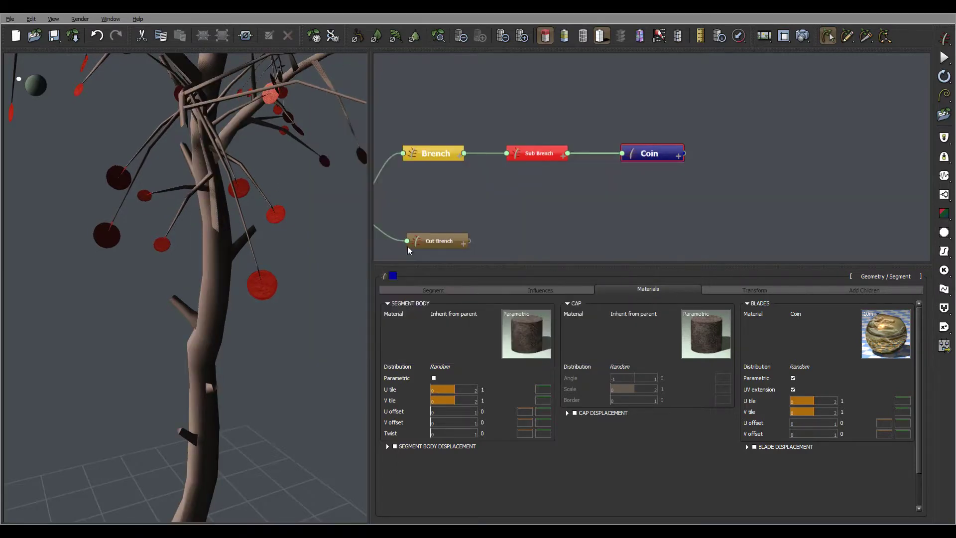
- Examine the coin-textured blades up close and across the whole tree
mouse_move(222, 205)
mouse_down()
mouse_move(244, 261)
mouse_move(189, 225)
mouse_move(206, 209)
mouse_up()
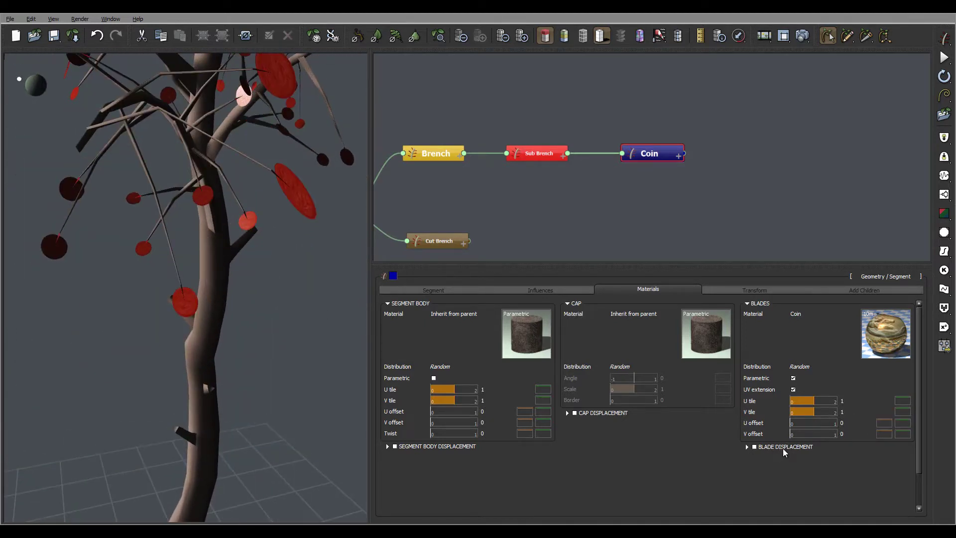
drag(219, 184, 293, 197)
scroll(250, 211, down, 8)
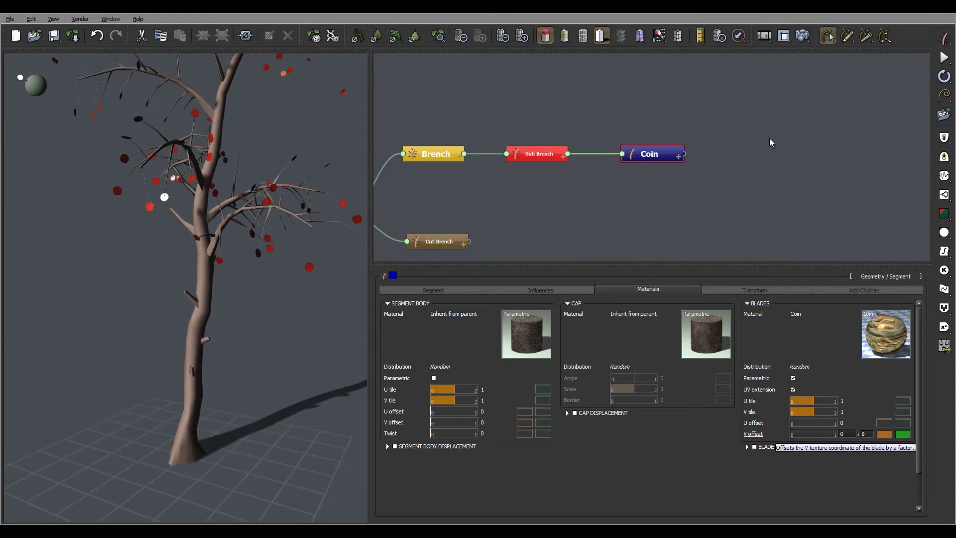
scroll(757, 164, up, 3)
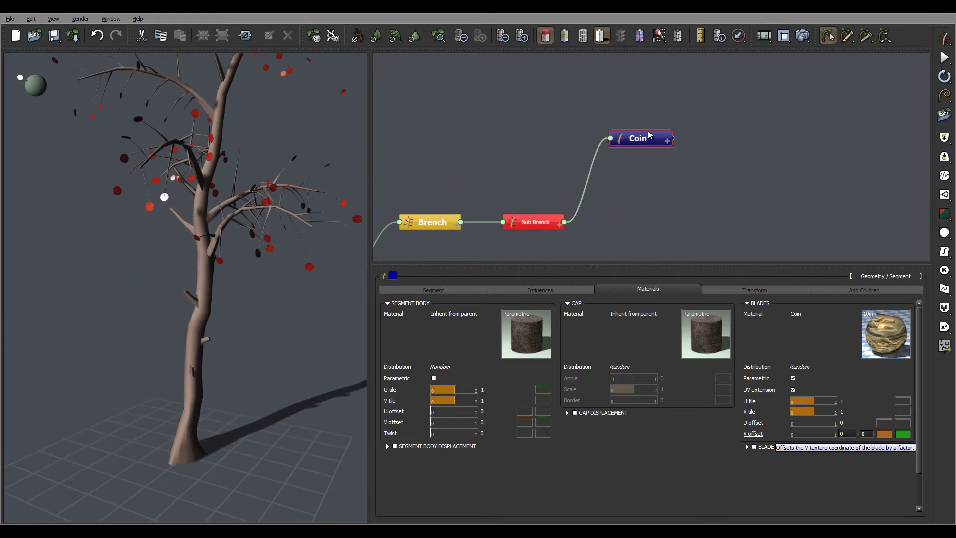